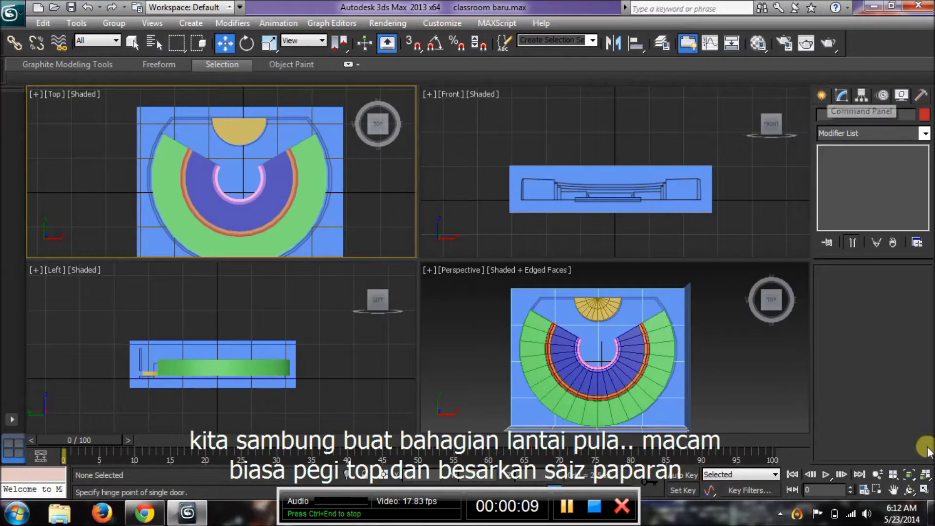
Create a box about 12.4 m wide, 4.1 m long and 1.4 m high behind the stage's straight edge in the Top view
{"action": "left_click", "coordinate": [924, 490]}
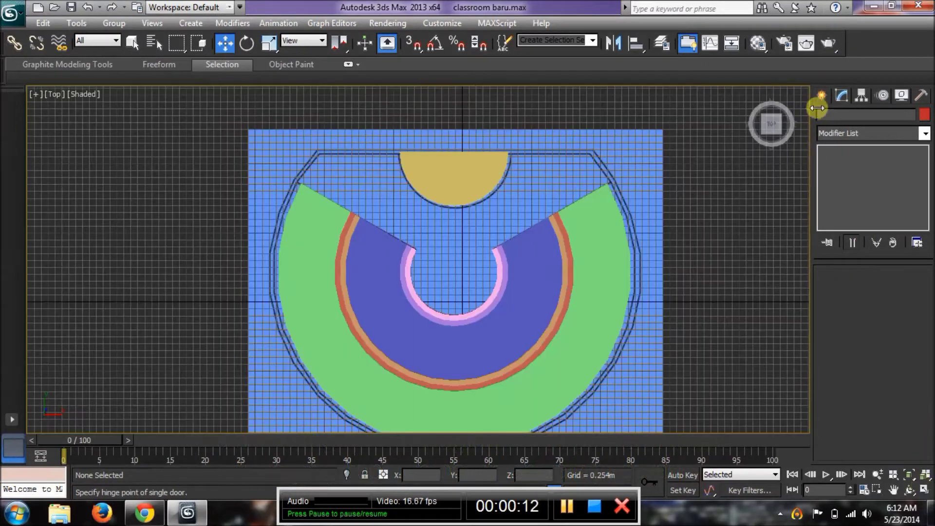
{"action": "left_click", "coordinate": [824, 94]}
{"action": "left_click", "coordinate": [826, 118]}
{"action": "left_click", "coordinate": [831, 136]}
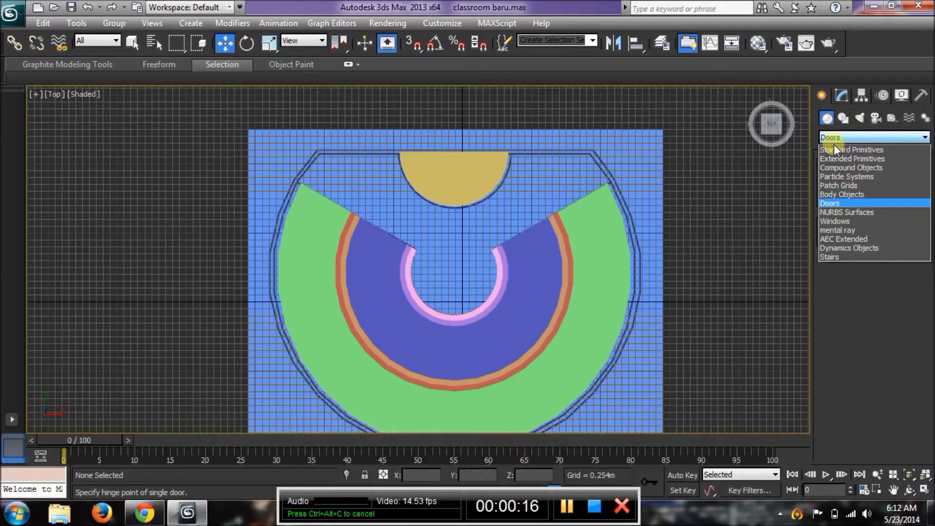
{"action": "left_click", "coordinate": [836, 148]}
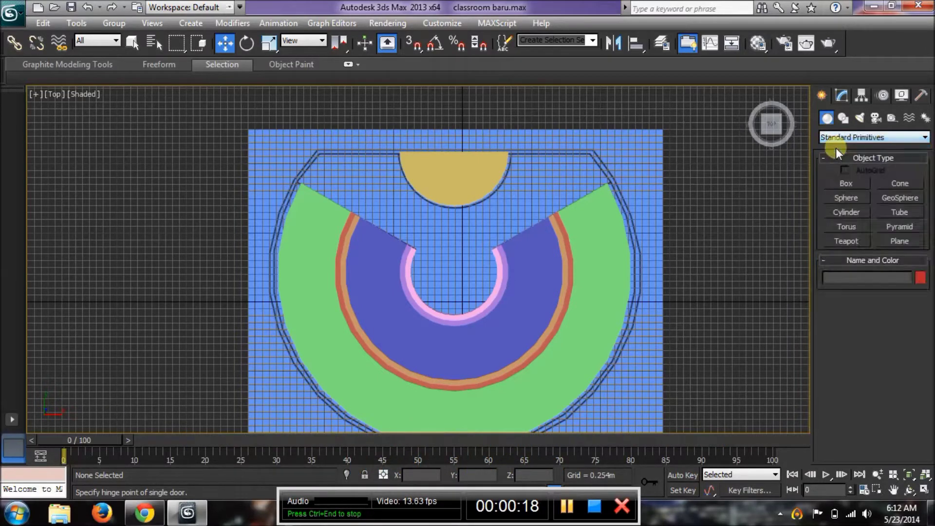
{"action": "left_click", "coordinate": [846, 184]}
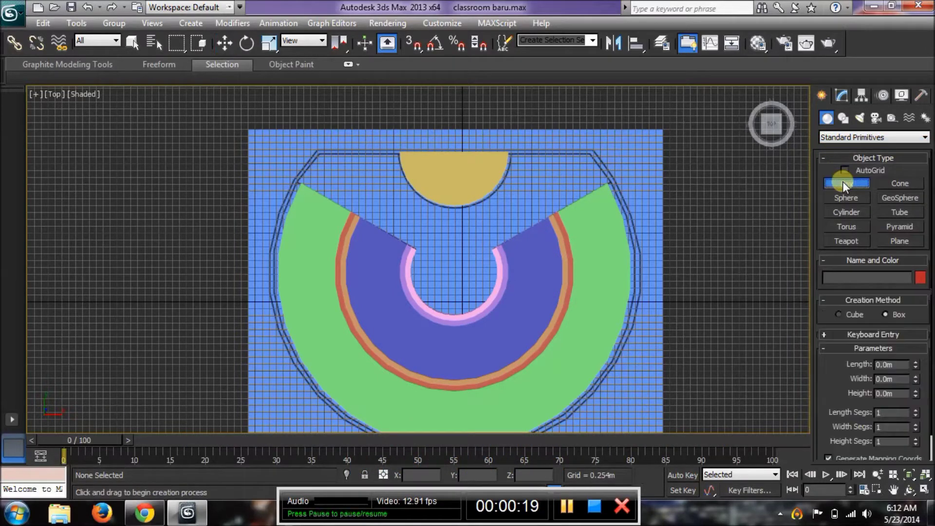
{"action": "middle_click_drag", "start_coordinate": [643, 138], "coordinate": [609, 181]}
{"action": "middle_click_drag", "start_coordinate": [550, 181], "coordinate": [627, 250]}
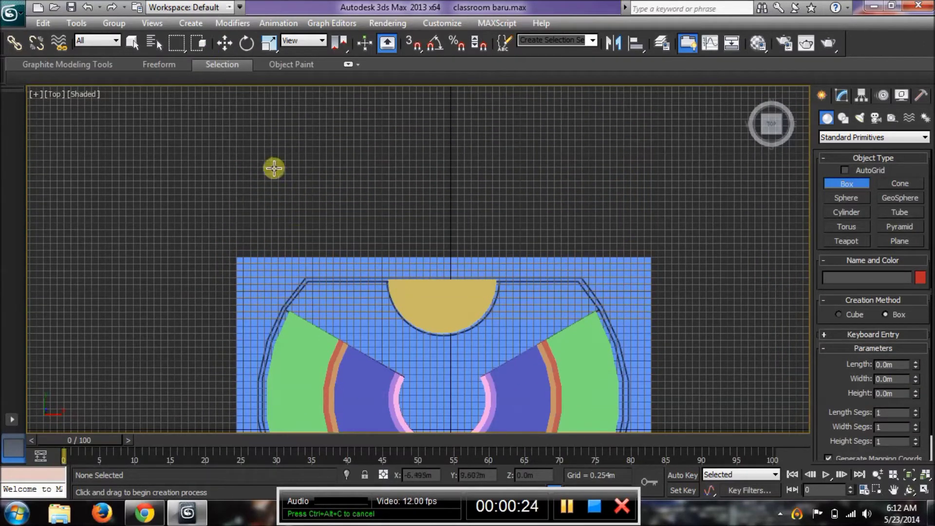
{"action": "left_click_drag", "start_coordinate": [274, 168], "coordinate": [613, 280]}
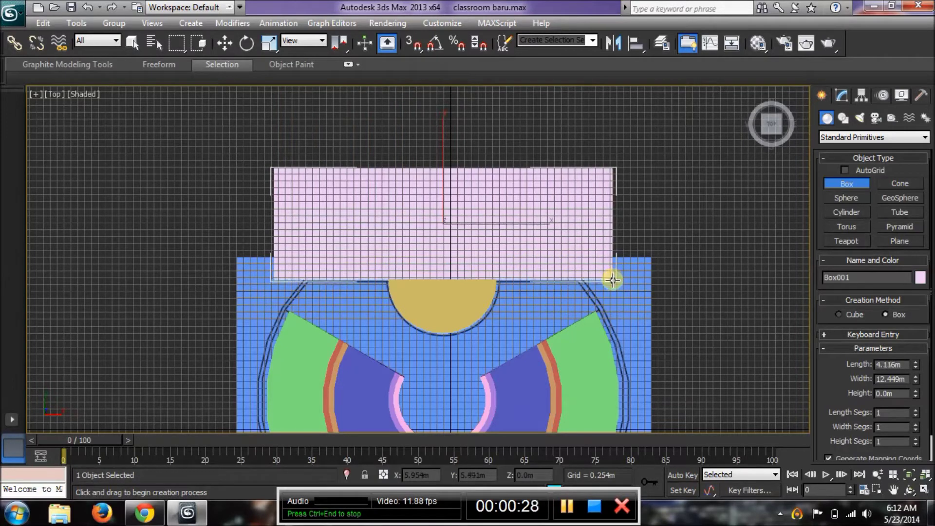
{"action": "left_click", "coordinate": [598, 238]}
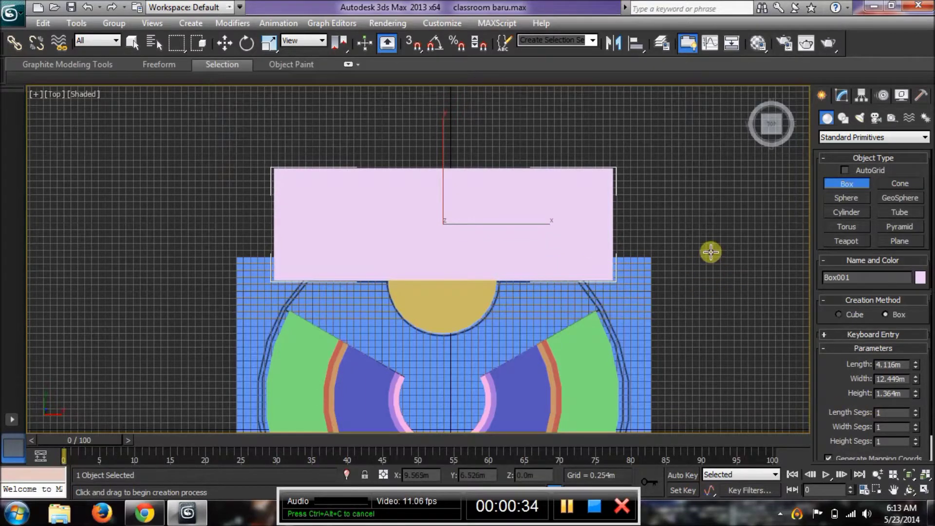
{"action": "key", "text": "p"}
{"action": "middle_click_drag", "start_coordinate": [729, 270], "coordinate": [735, 189], "text": "alt"}
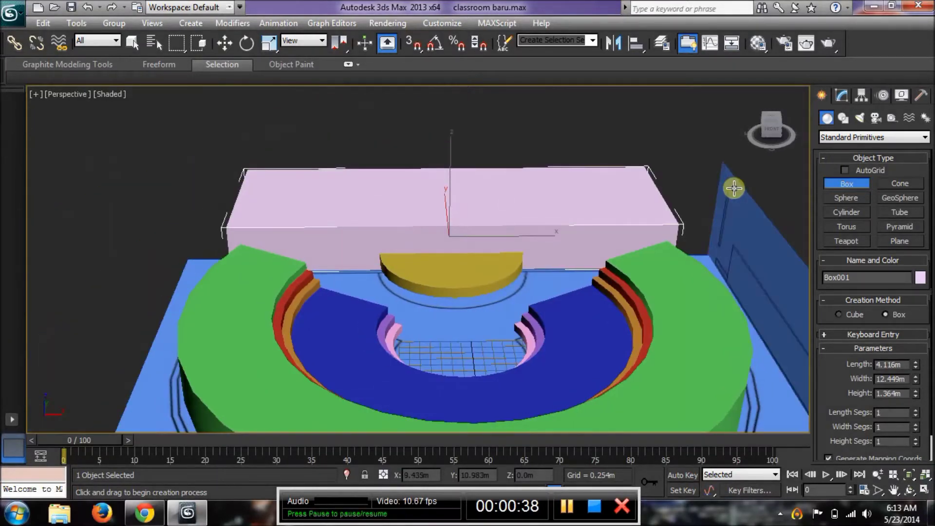
Move the box along Y away from the classroom to about Y 10.05 m, clear of the stage
{"action": "key", "text": "t"}
{"action": "middle_click_drag", "start_coordinate": [659, 223], "coordinate": [693, 171]}
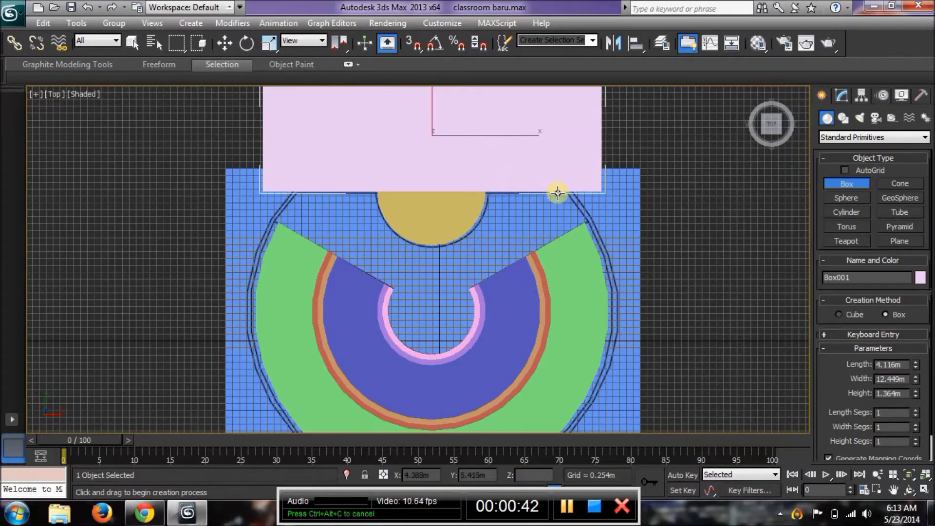
{"action": "middle_click_drag", "start_coordinate": [557, 190], "coordinate": [563, 273]}
{"action": "key", "text": "w"}
{"action": "left_click_drag", "start_coordinate": [436, 175], "coordinate": [436, 108]}
{"action": "middle_click_drag", "start_coordinate": [660, 234], "coordinate": [640, 173]}
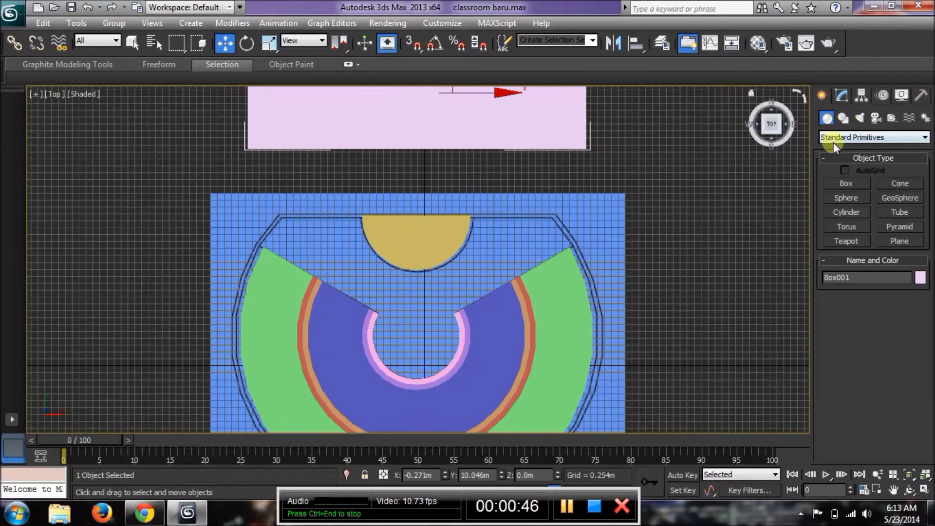
Draw a cylinder about 3.3 m in radius and 4 m high over the seating area
{"action": "left_click", "coordinate": [860, 210]}
{"action": "left_click_drag", "start_coordinate": [374, 296], "coordinate": [439, 356]}
{"action": "left_click", "coordinate": [361, 247]}
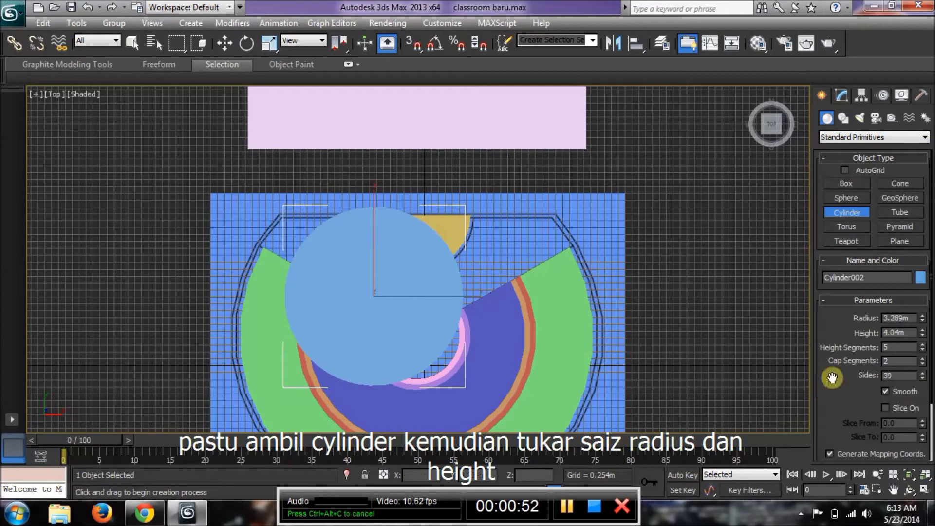
Set the new cylinder's radius to 6.6 m and its height to 0.1 m
{"action": "left_click", "coordinate": [901, 318]}
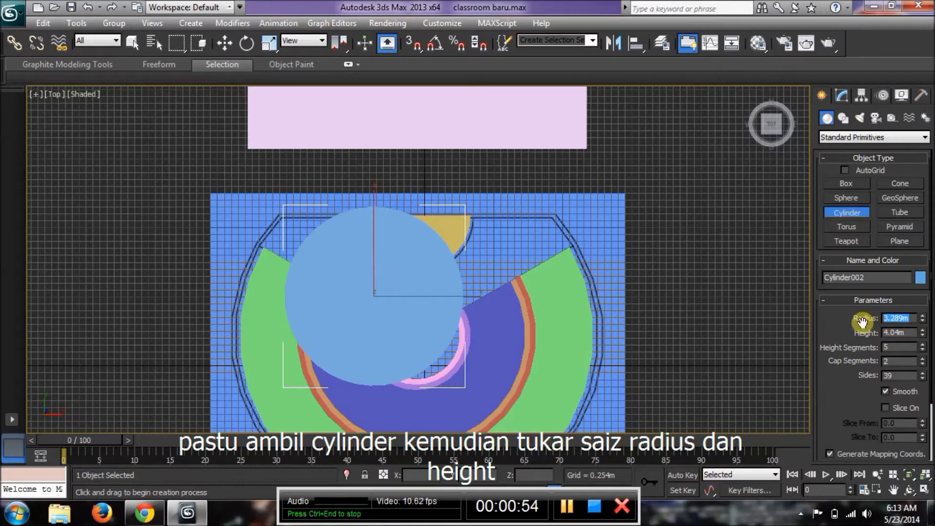
{"action": "type", "text": "6."}
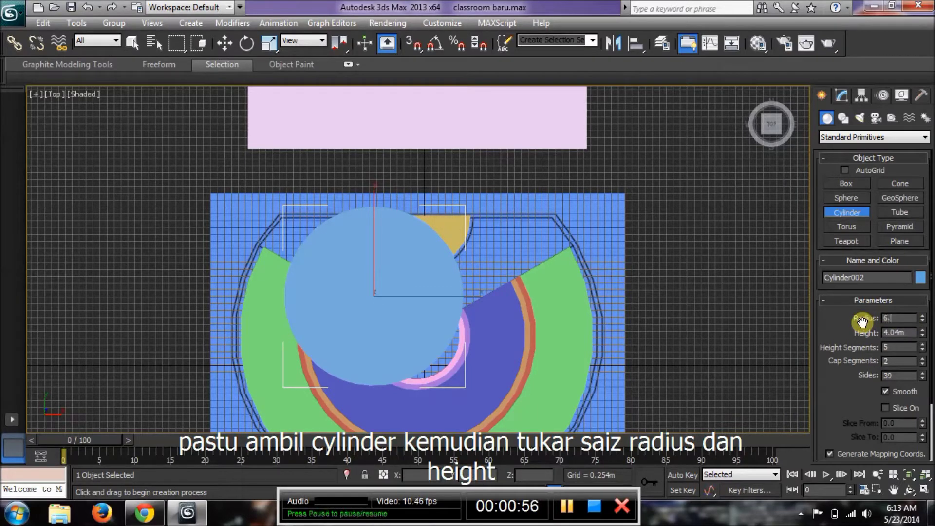
{"action": "type", "text": "6"}
{"action": "key", "text": "Tab"}
{"action": "type", "text": "0."}
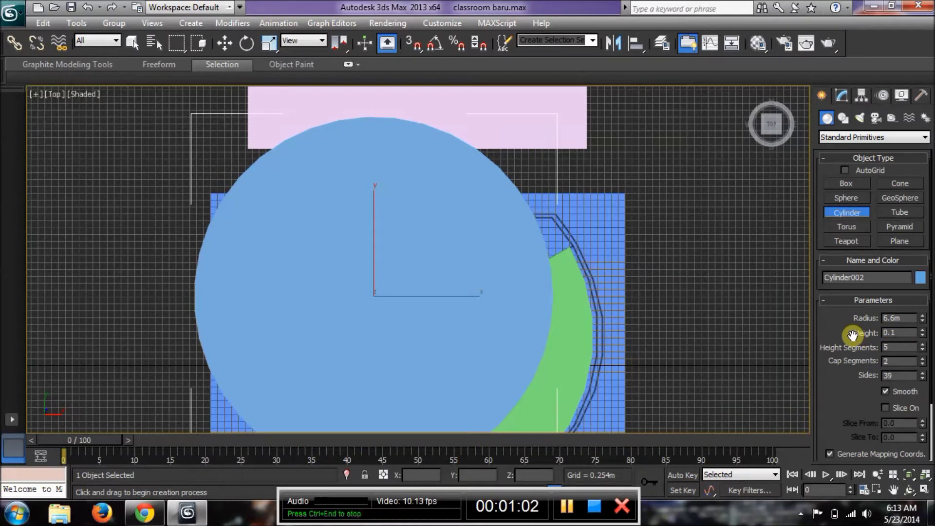
{"action": "type", "text": "1"}
{"action": "key", "text": "Return"}
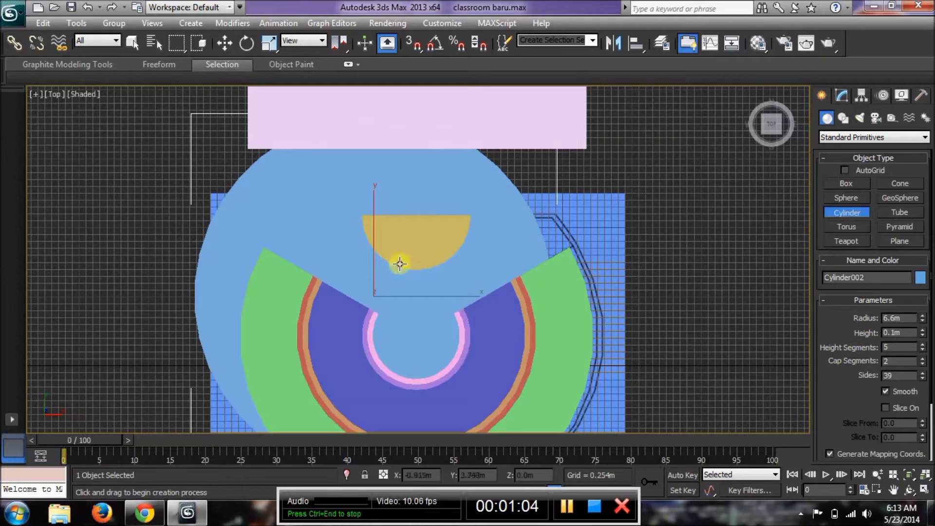
Shift the flat cylinder along X over the seating rings and change its object color to dark green
{"action": "key", "text": "w"}
{"action": "left_click_drag", "start_coordinate": [420, 294], "coordinate": [470, 295]}
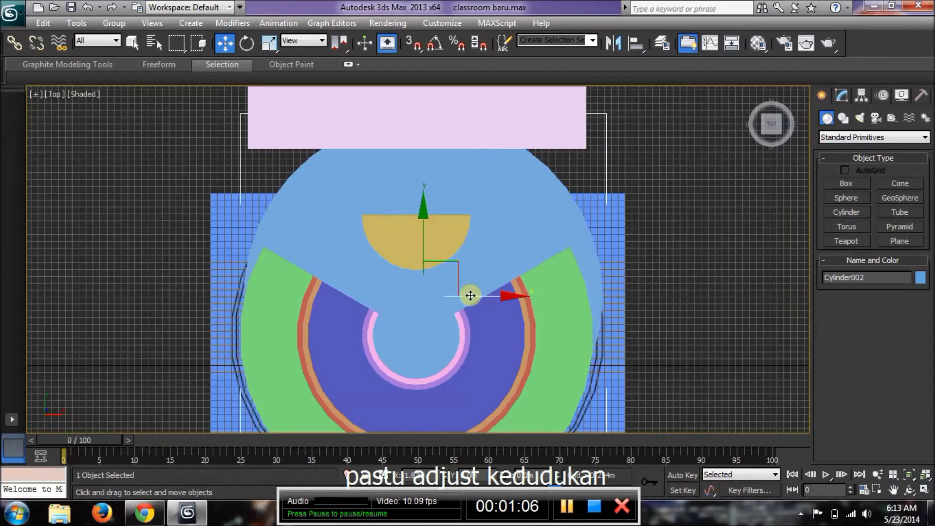
{"action": "left_click", "coordinate": [920, 277]}
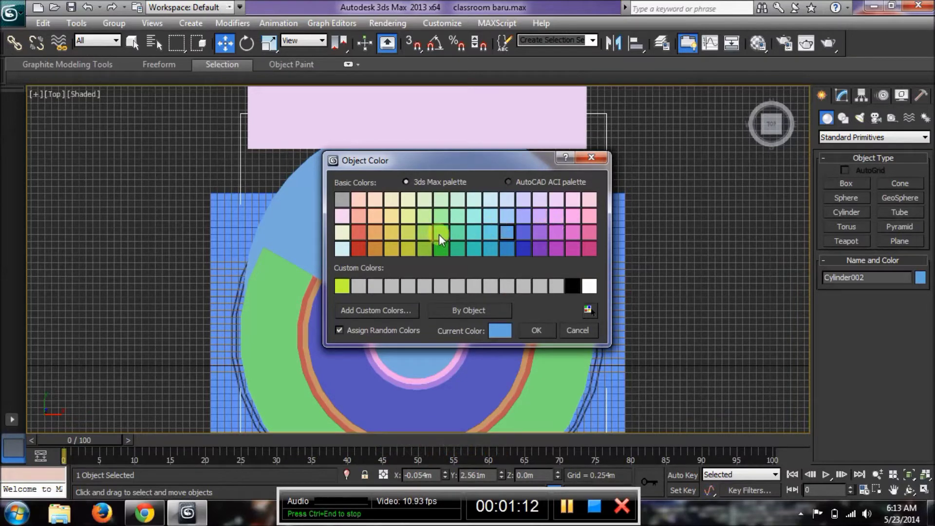
{"action": "left_click", "coordinate": [435, 250]}
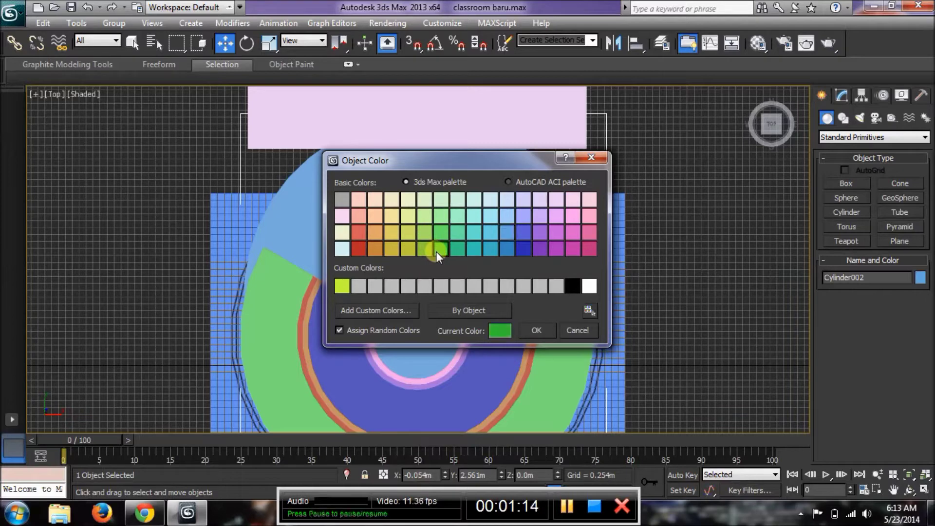
{"action": "left_click", "coordinate": [536, 331]}
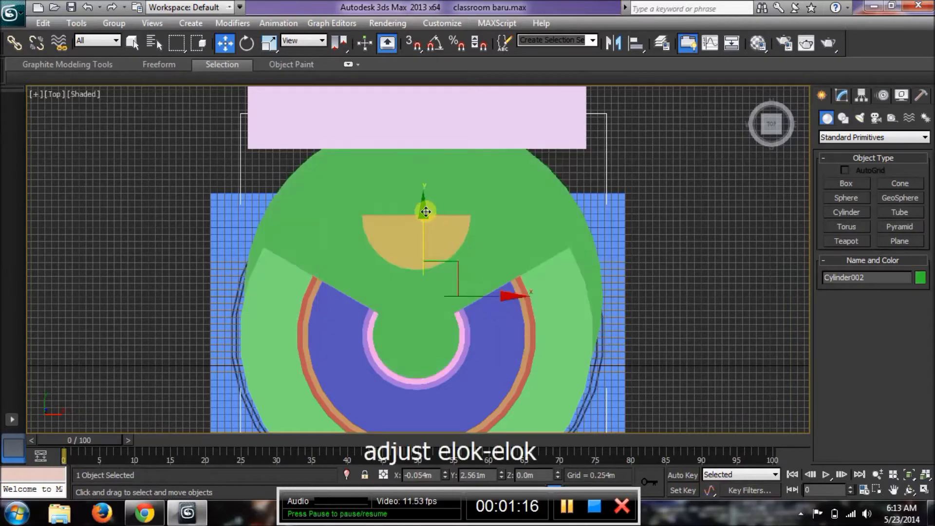
Move the green cylinder roughly onto the centre of the seating rings and switch the Top view to Wireframe
{"action": "left_click_drag", "start_coordinate": [420, 215], "coordinate": [414, 258]}
{"action": "left_click_drag", "start_coordinate": [460, 315], "coordinate": [489, 345]}
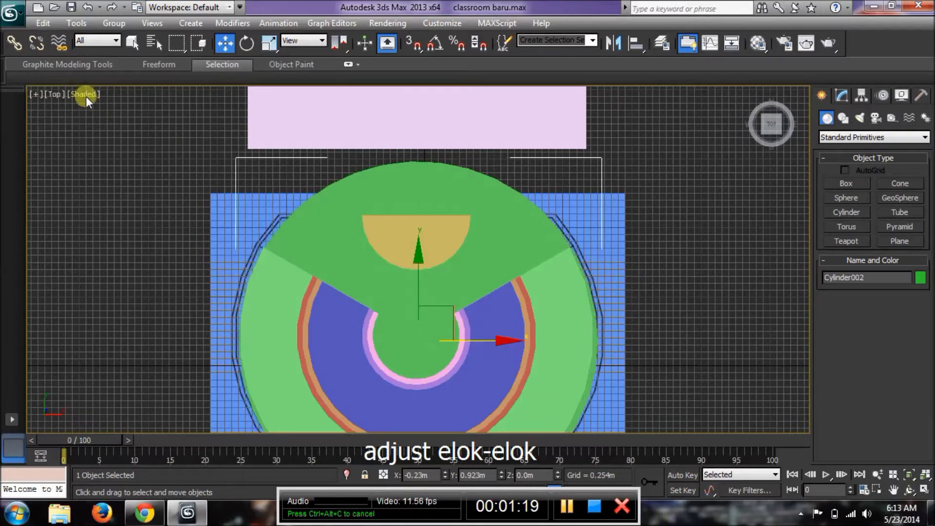
{"action": "left_click", "coordinate": [86, 95]}
{"action": "left_click", "coordinate": [121, 175]}
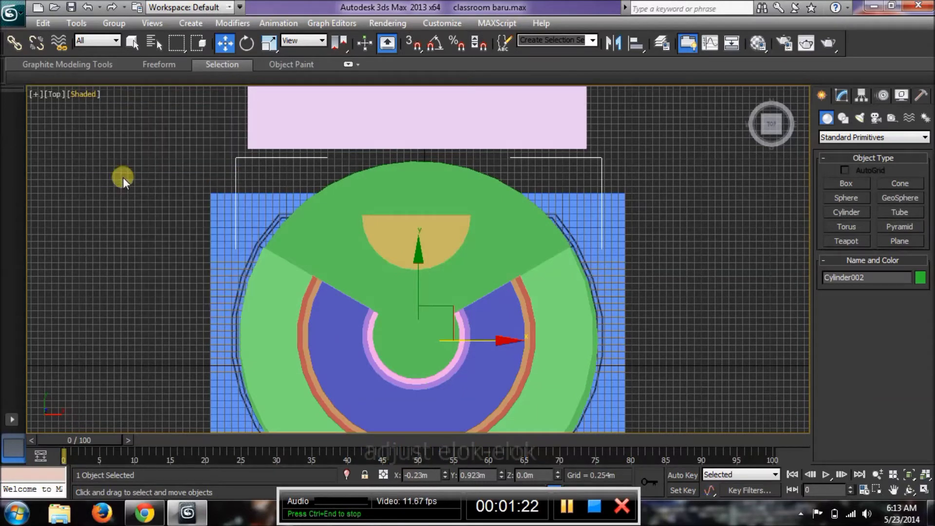
{"action": "left_click", "coordinate": [83, 95]}
{"action": "left_click", "coordinate": [117, 209]}
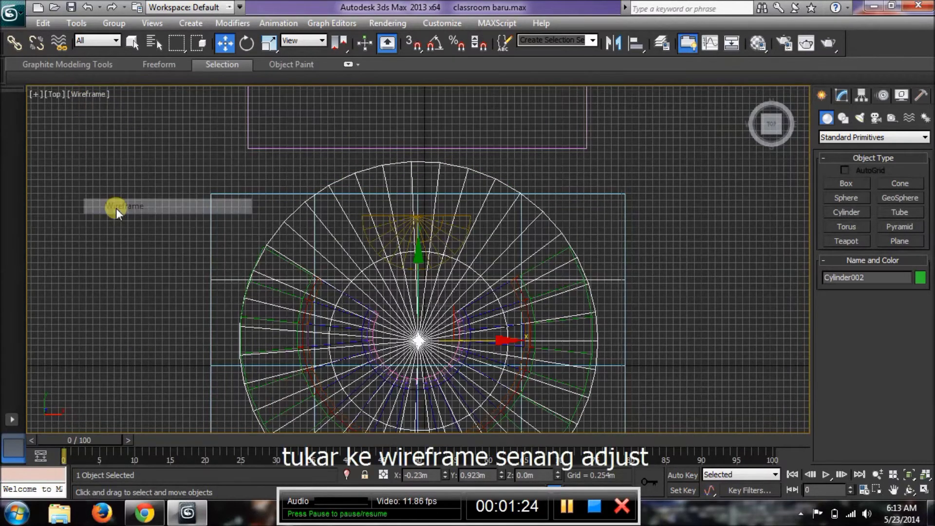
Fine-tune the cylinder's position to about X -0.303 m, Y 1.122 m so its edge follows the outer seating ring
{"action": "mouse_move", "coordinate": [521, 309]}
{"action": "middle_mouse_down"}
{"action": "mouse_move", "coordinate": [517, 167]}
{"action": "mouse_move", "coordinate": [478, 191]}
{"action": "middle_mouse_up"}
{"action": "left_click_drag", "start_coordinate": [394, 151], "coordinate": [394, 142]}
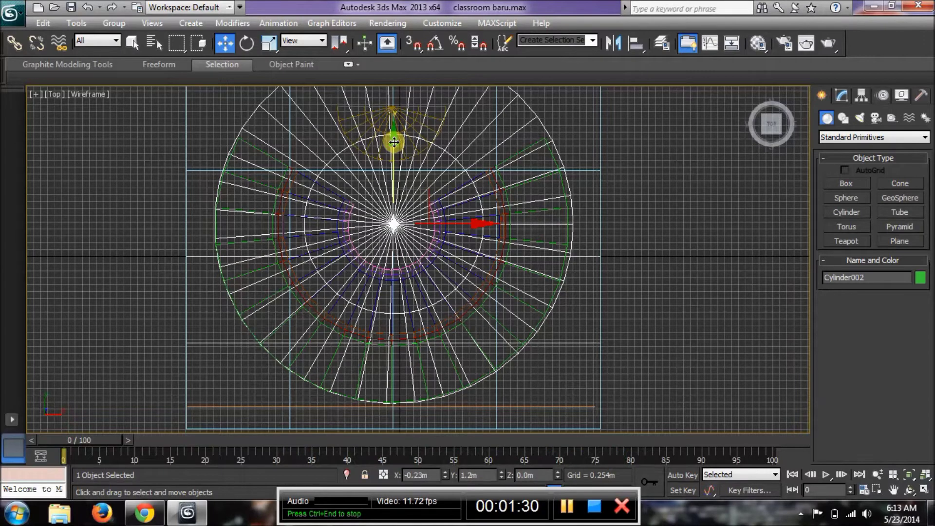
{"action": "left_click_drag", "start_coordinate": [445, 222], "coordinate": [447, 224]}
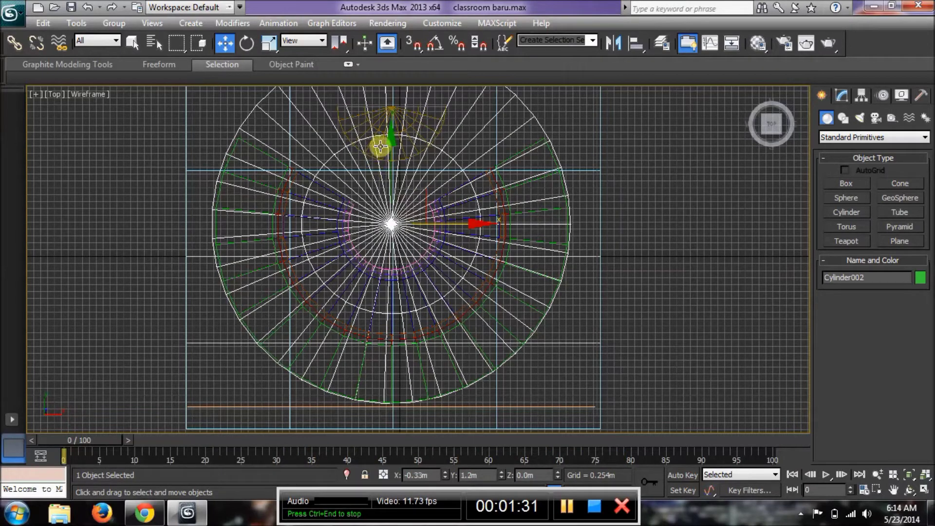
{"action": "left_click_drag", "start_coordinate": [391, 143], "coordinate": [392, 145]}
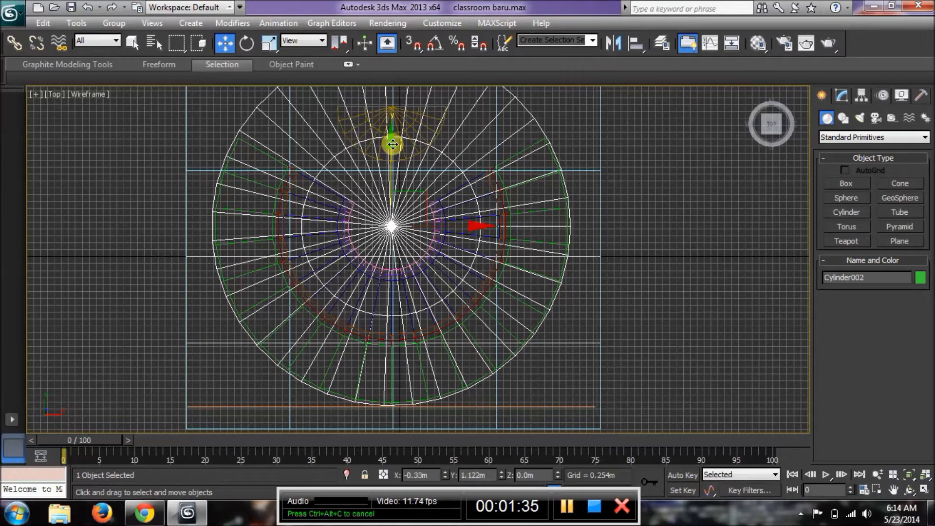
{"action": "left_click_drag", "start_coordinate": [469, 227], "coordinate": [469, 227]}
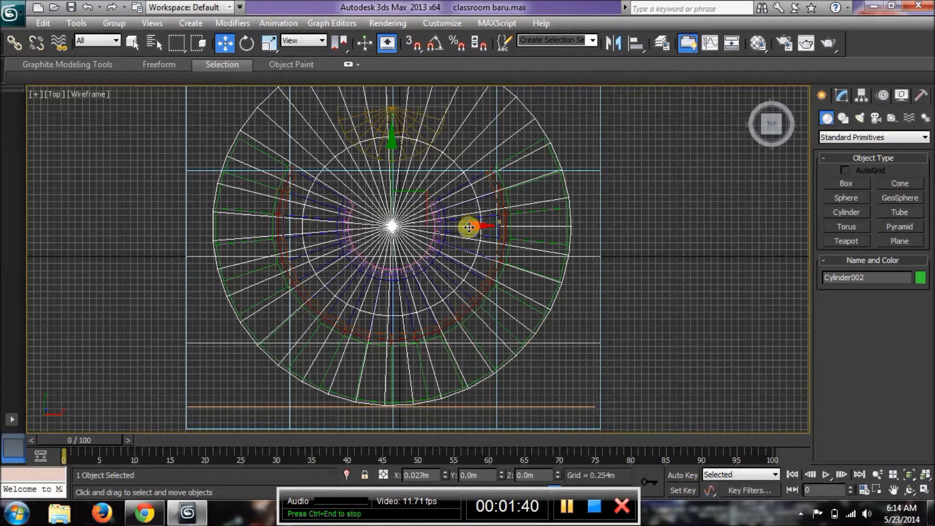
{"action": "scroll", "coordinate": [487, 248], "scroll_direction": "up", "scroll_amount": 3}
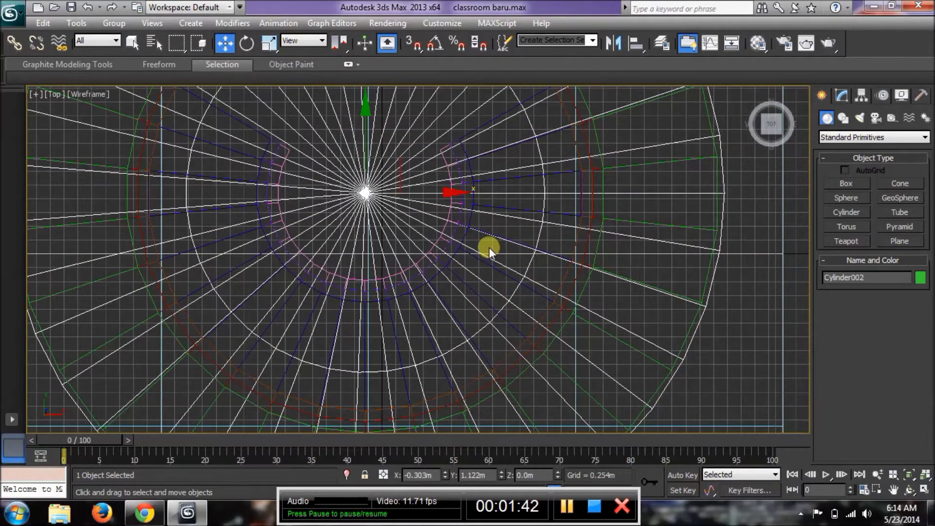
{"action": "scroll", "coordinate": [491, 217], "scroll_direction": "down", "scroll_amount": 2}
{"action": "middle_click_drag", "start_coordinate": [488, 207], "coordinate": [485, 276]}
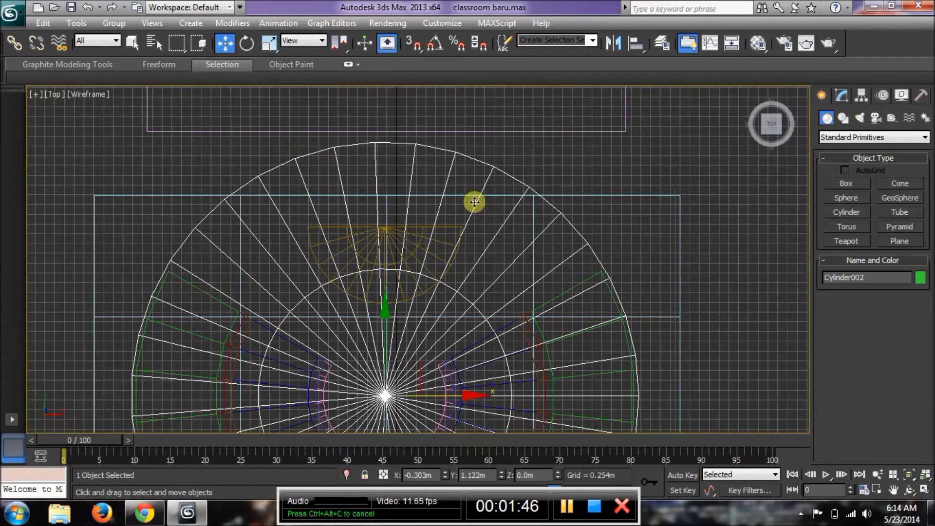
{"action": "middle_click_drag", "start_coordinate": [476, 203], "coordinate": [469, 261]}
Return the Top view to Shaded and move the box to about Y 7.609 m so its edge meets the stage's straight edge
{"action": "left_click", "coordinate": [88, 94]}
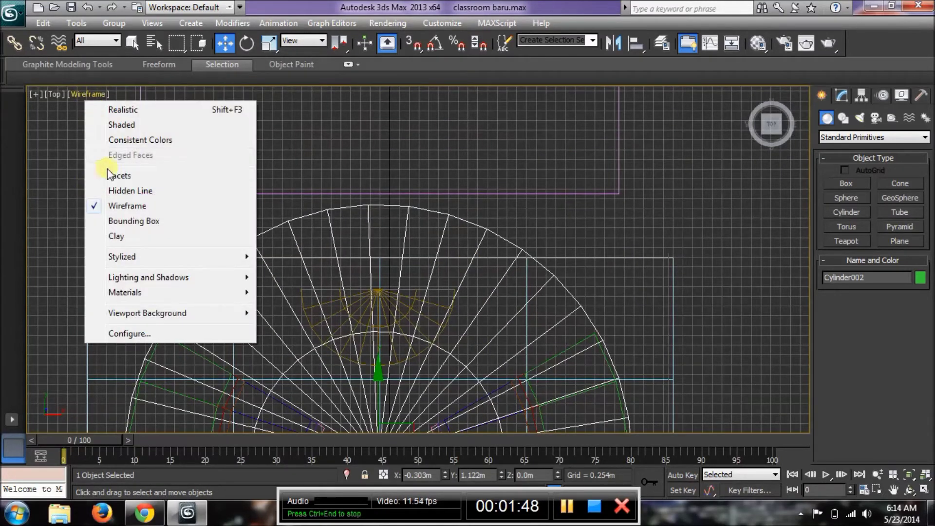
{"action": "left_click", "coordinate": [125, 125]}
{"action": "middle_click_drag", "start_coordinate": [476, 248], "coordinate": [477, 270]}
{"action": "left_click", "coordinate": [394, 144]}
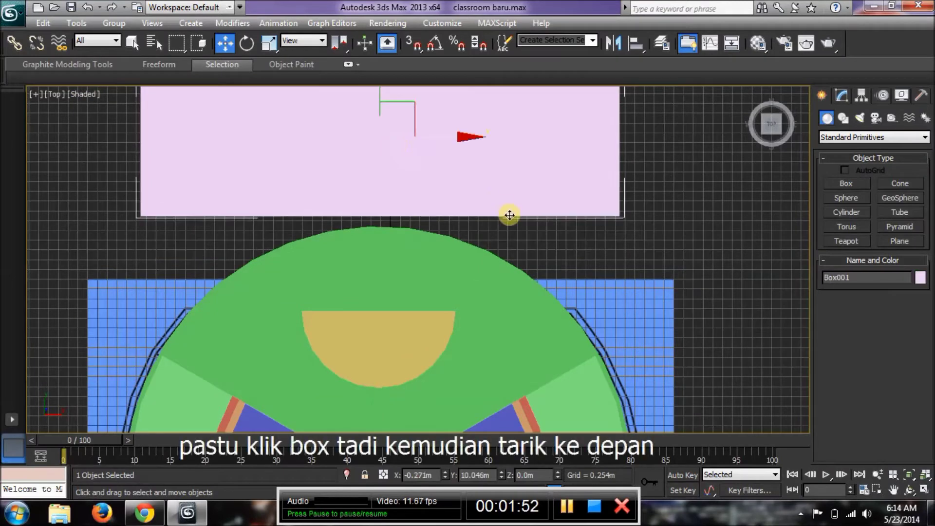
{"action": "left_click_drag", "start_coordinate": [380, 103], "coordinate": [378, 196]}
{"action": "scroll", "coordinate": [426, 346], "scroll_direction": "up", "scroll_amount": 5}
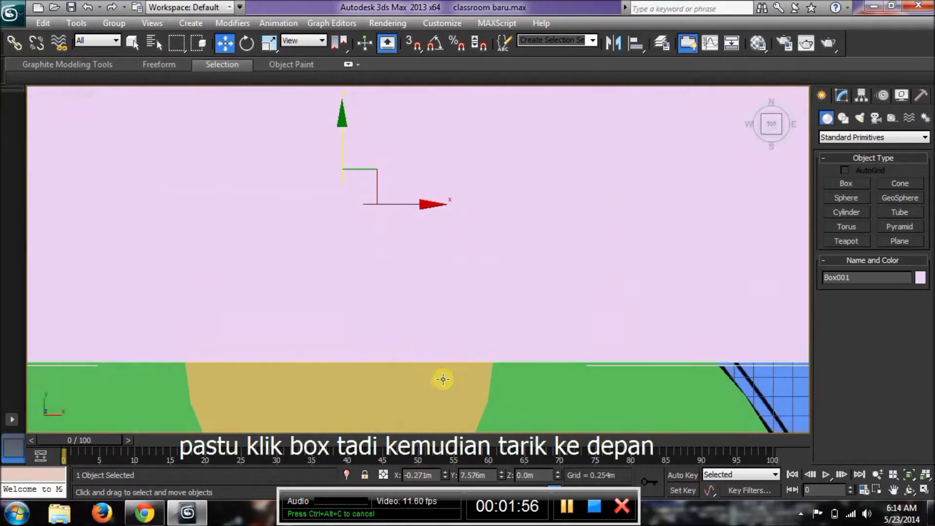
{"action": "middle_click_drag", "start_coordinate": [443, 373], "coordinate": [482, 294]}
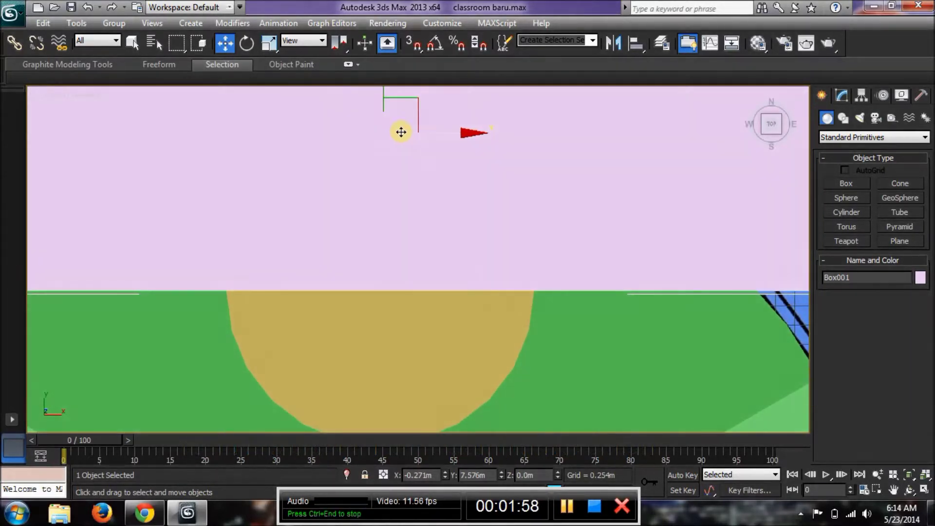
{"action": "left_click_drag", "start_coordinate": [384, 107], "coordinate": [383, 104]}
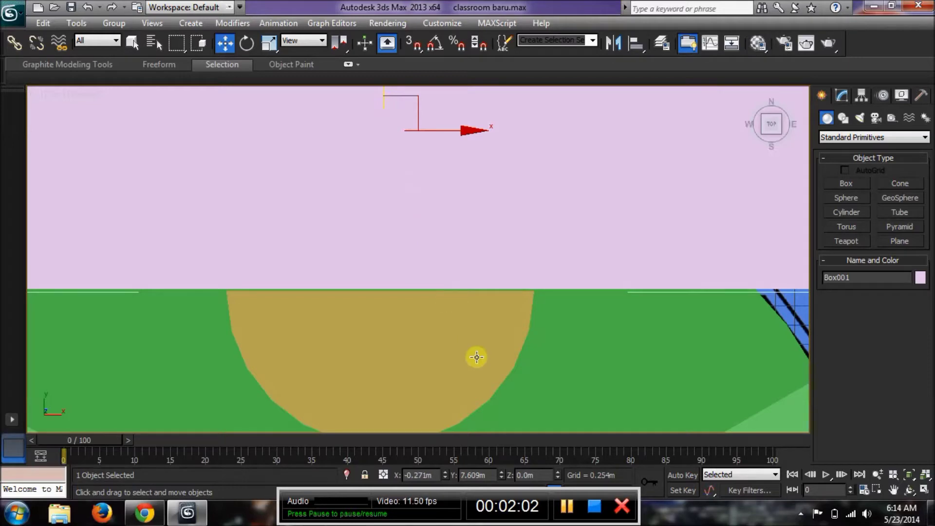
{"action": "scroll", "coordinate": [484, 355], "scroll_direction": "down", "scroll_amount": 6}
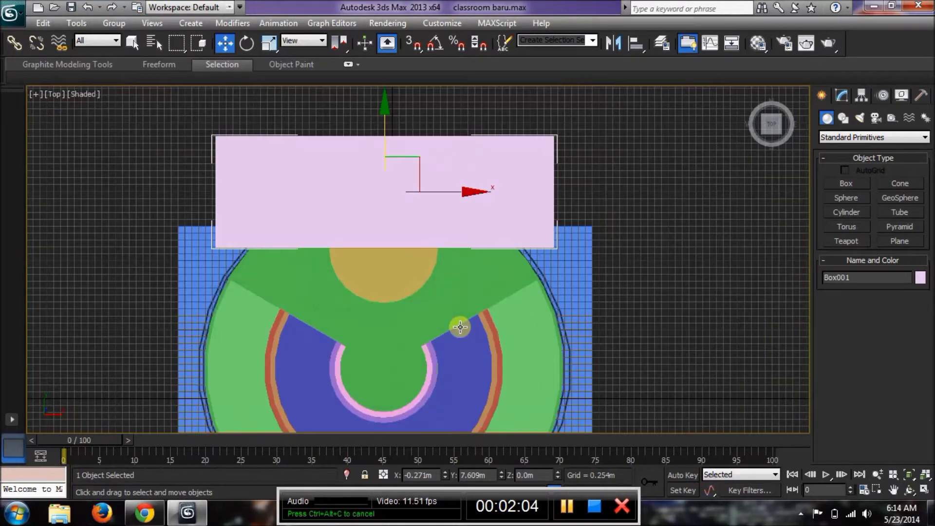
Cut the flat green cylinder with a compound Boolean, using the pink box behind the stage as operand B
{"action": "left_click", "coordinate": [459, 290]}
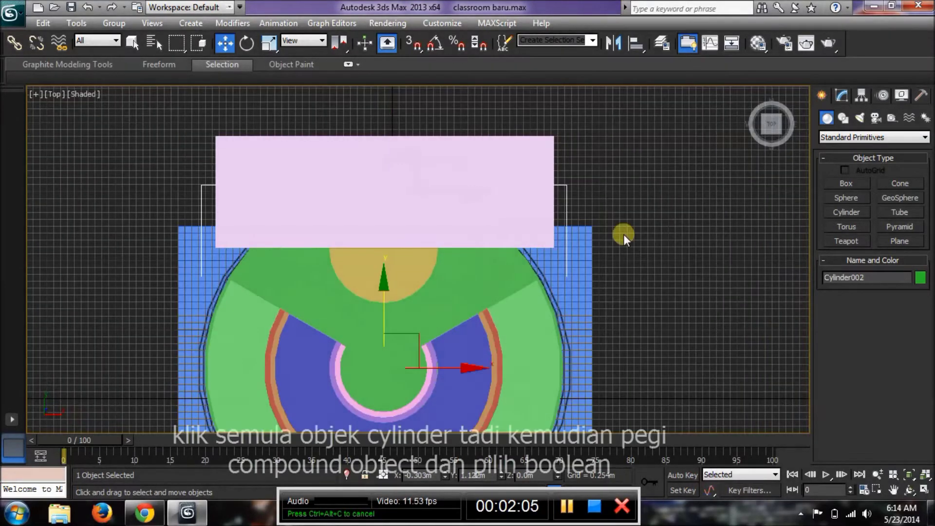
{"action": "left_click", "coordinate": [834, 137]}
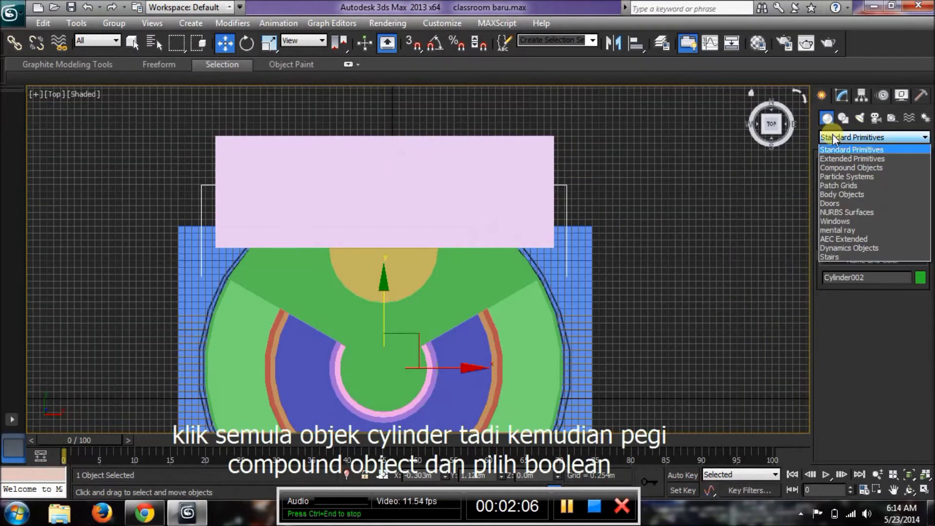
{"action": "left_click", "coordinate": [856, 168]}
{"action": "left_click", "coordinate": [850, 227]}
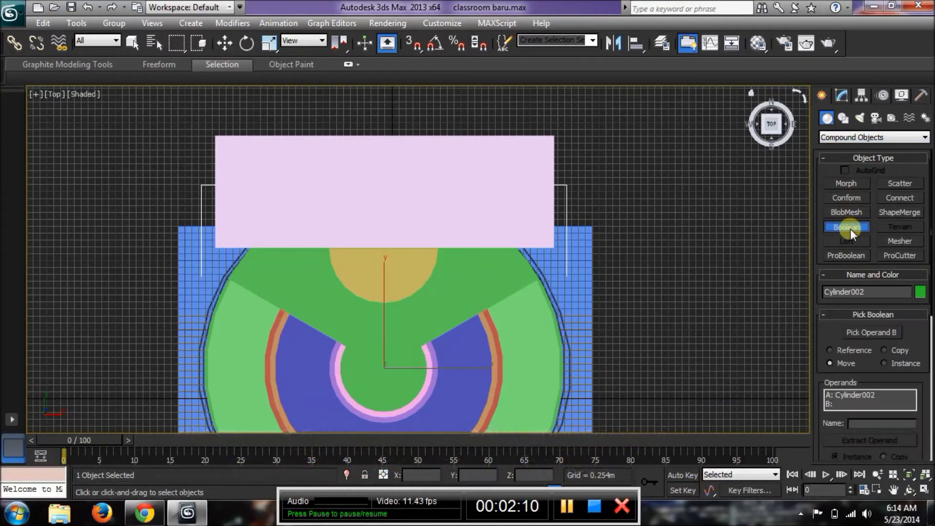
{"action": "left_click", "coordinate": [870, 333]}
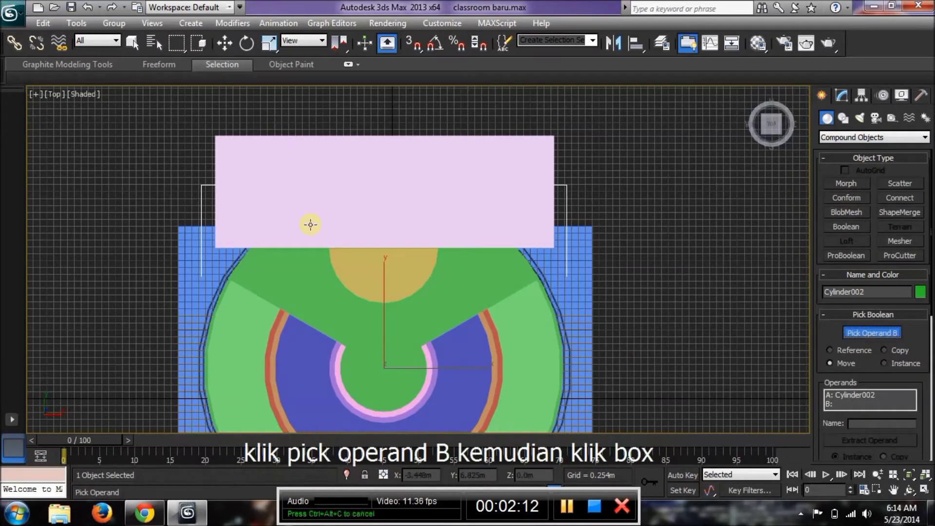
{"action": "left_click", "coordinate": [345, 178]}
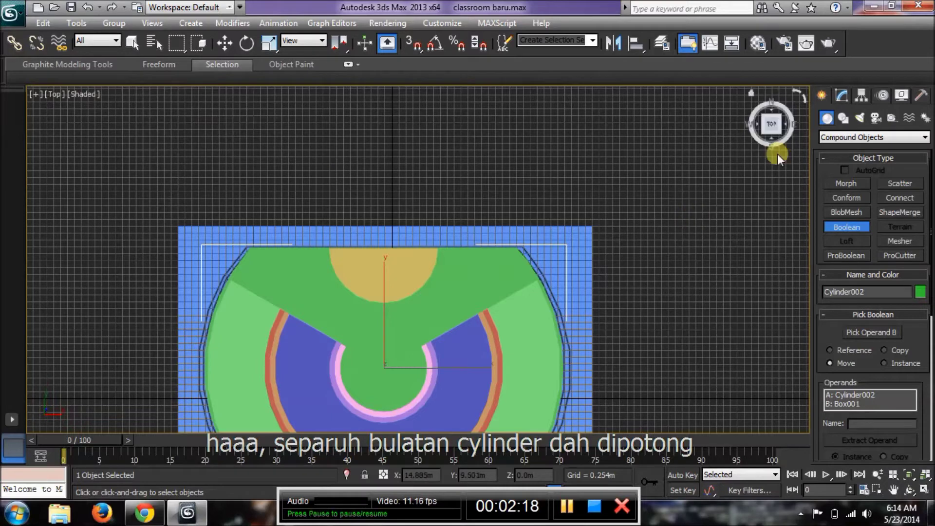
Create a Standard Primitives tube over the seating area, about 6.2 m and 4.2 m in radius and 2.35 m high
{"action": "left_click", "coordinate": [841, 136]}
{"action": "left_click", "coordinate": [841, 146]}
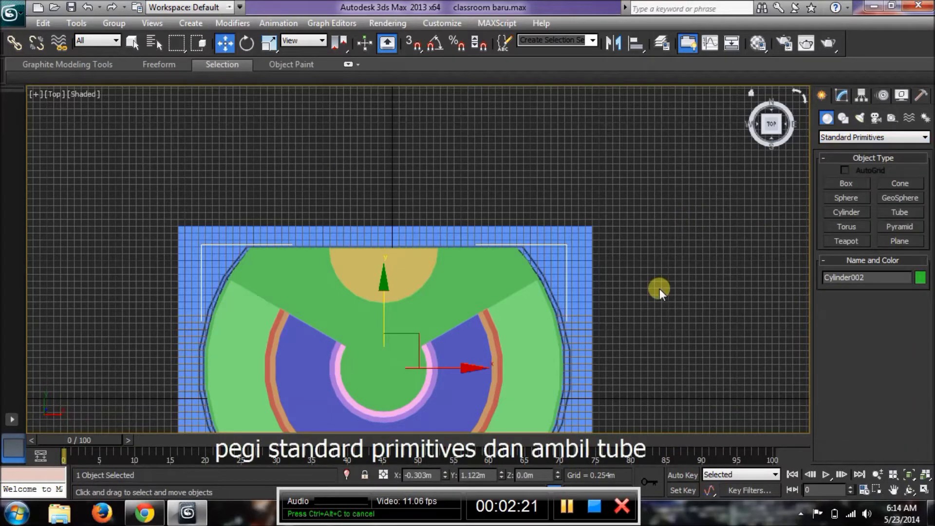
{"action": "middle_click_drag", "start_coordinate": [659, 288], "coordinate": [680, 183]}
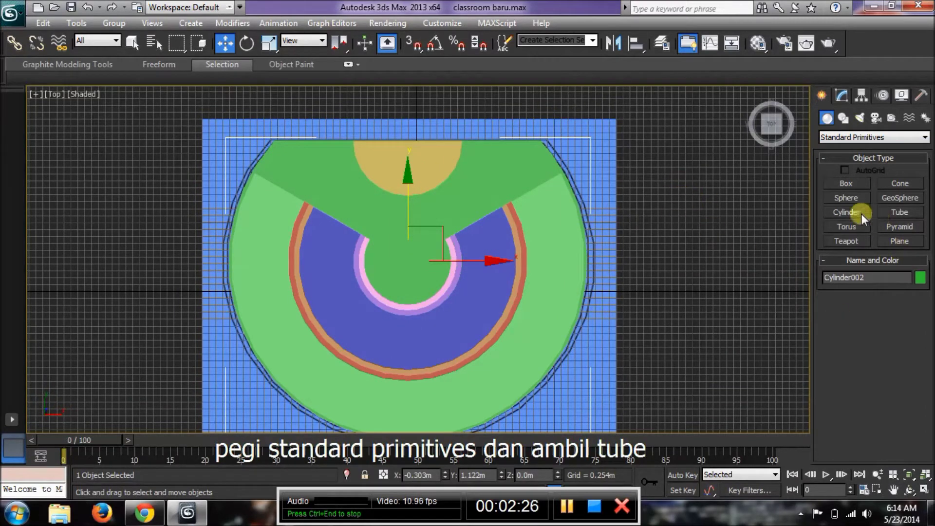
{"action": "left_click", "coordinate": [899, 212]}
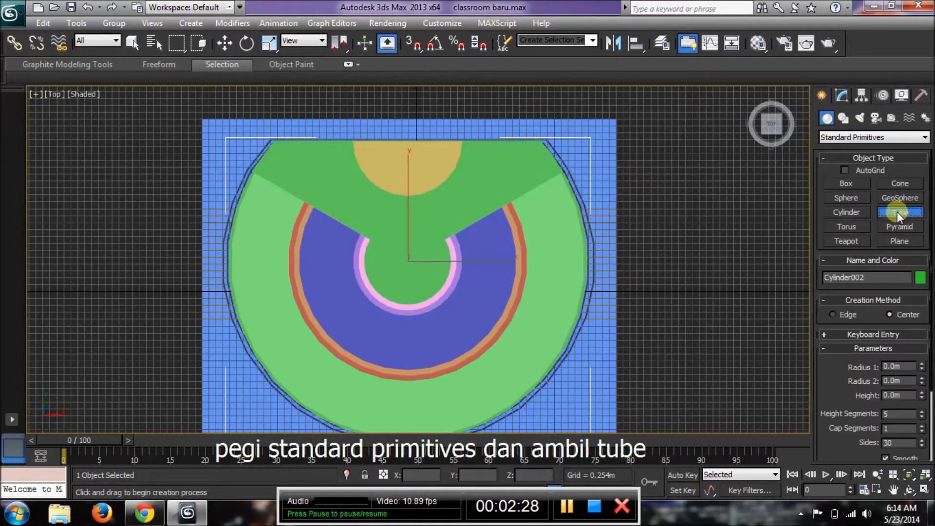
{"action": "left_click_drag", "start_coordinate": [383, 204], "coordinate": [509, 291]}
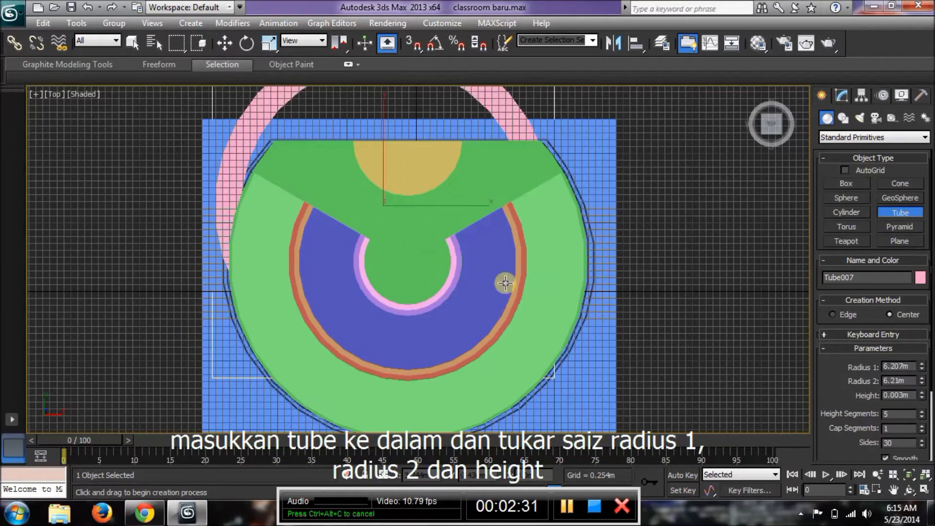
{"action": "left_click", "coordinate": [487, 249]}
Set the tube's Radius 1 to 6.7 m, Radius 2 to 6.5 m and Height to 5 m, and end tube creation
{"action": "left_click_drag", "start_coordinate": [910, 368], "coordinate": [850, 369]}
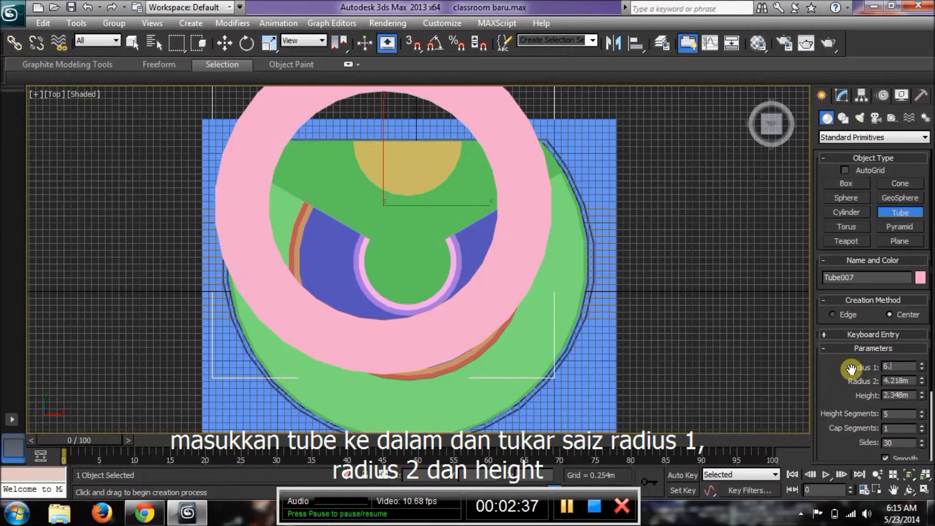
{"action": "type", "text": "6.7"}
{"action": "left_click_drag", "start_coordinate": [909, 382], "coordinate": [858, 381]}
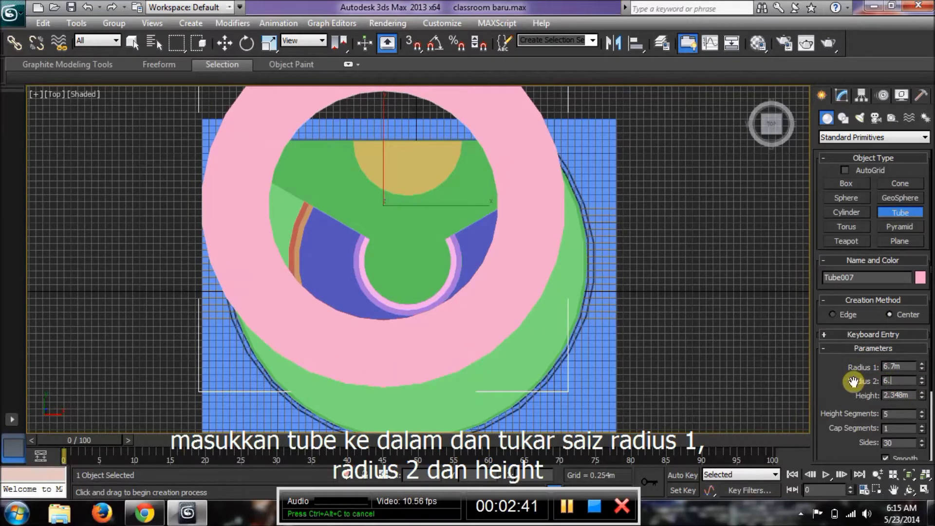
{"action": "type", "text": "6.5"}
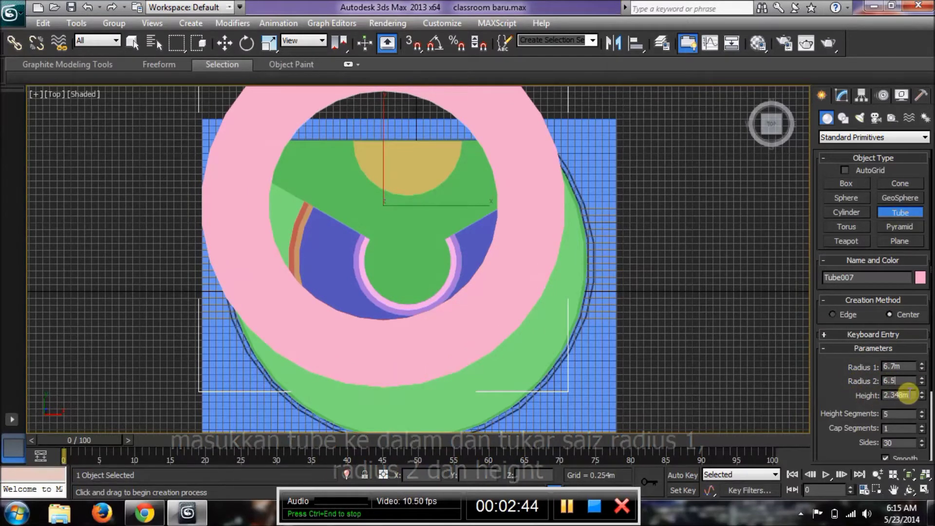
{"action": "left_click_drag", "start_coordinate": [908, 395], "coordinate": [859, 395]}
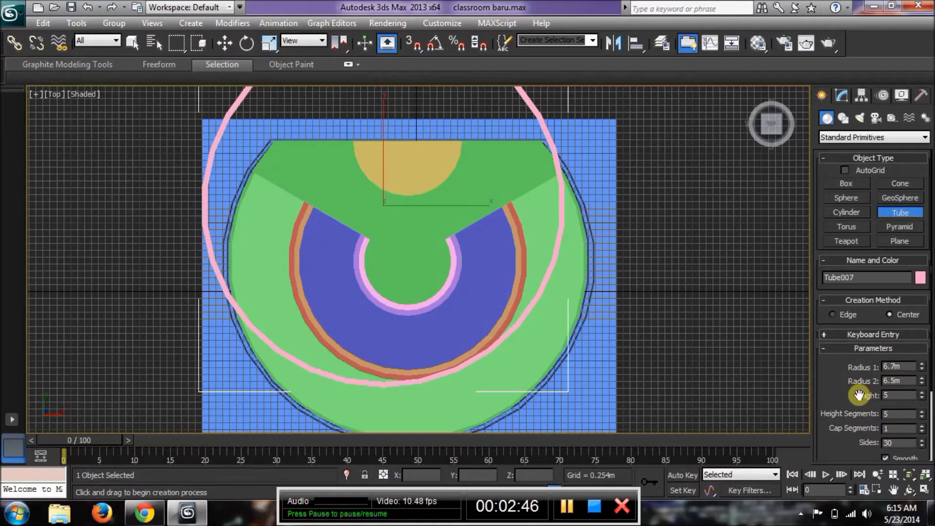
{"action": "type", "text": "5"}
{"action": "key", "text": "Return"}
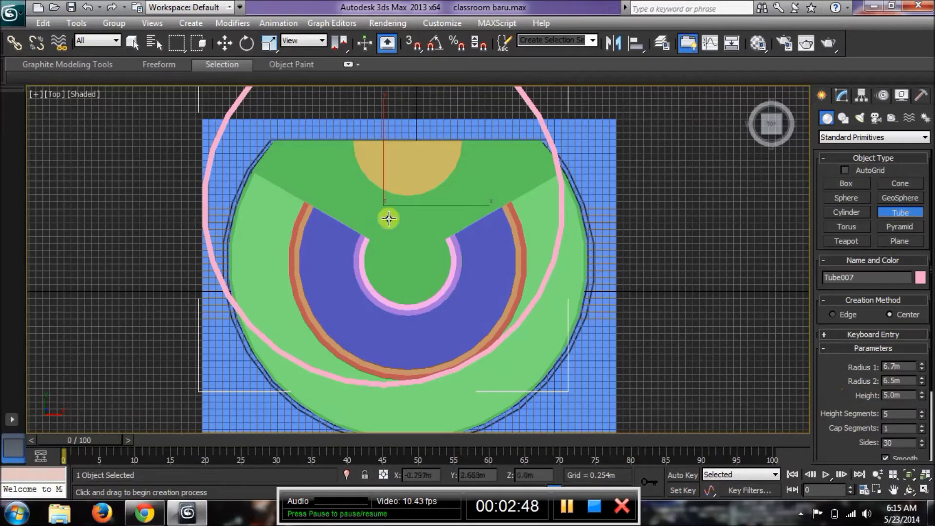
{"action": "right_click", "coordinate": [385, 220]}
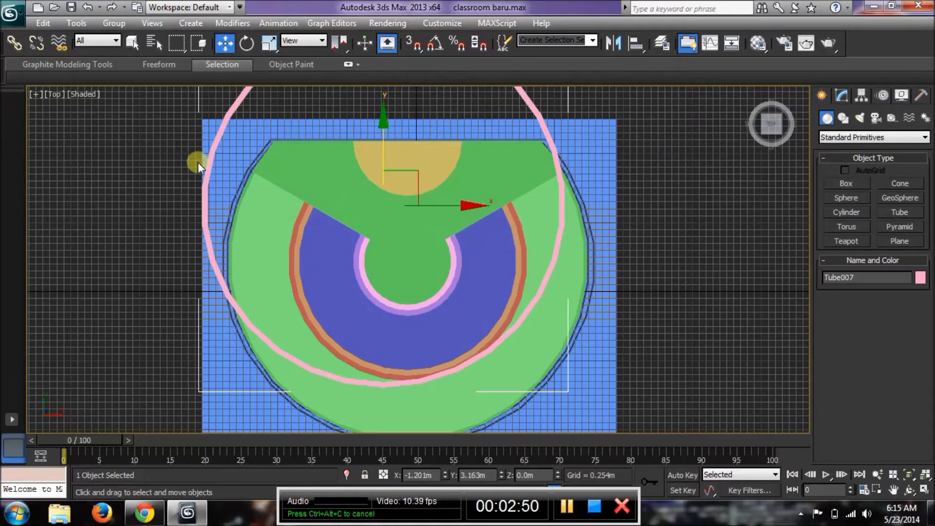
Switch the Top view to Wireframe and move the tube roughly around the seating rings, to about X -0.466 m, Y 1.011 m
{"action": "left_click", "coordinate": [84, 95]}
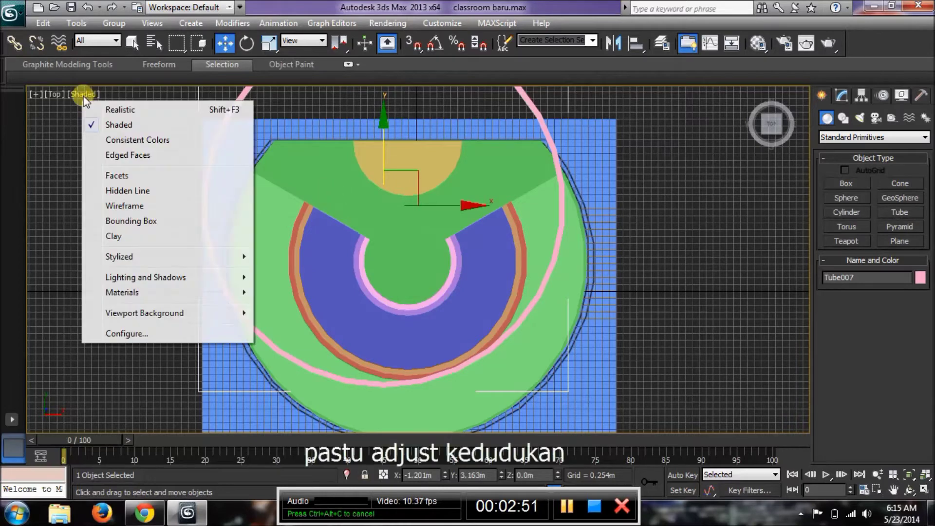
{"action": "left_click", "coordinate": [123, 206]}
{"action": "left_click_drag", "start_coordinate": [380, 120], "coordinate": [384, 181]}
{"action": "middle_click_drag", "start_coordinate": [600, 290], "coordinate": [579, 242]}
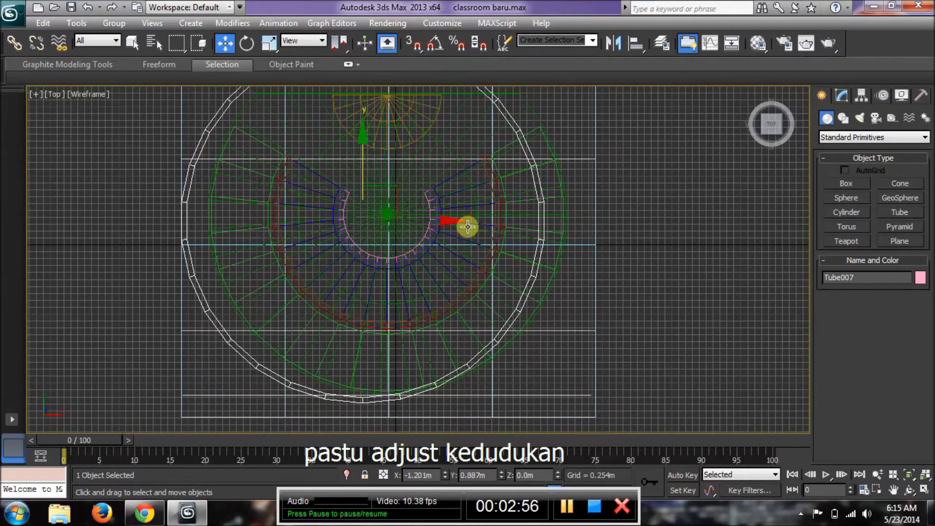
{"action": "left_click_drag", "start_coordinate": [448, 220], "coordinate": [469, 221]}
{"action": "left_click_drag", "start_coordinate": [382, 146], "coordinate": [382, 139]}
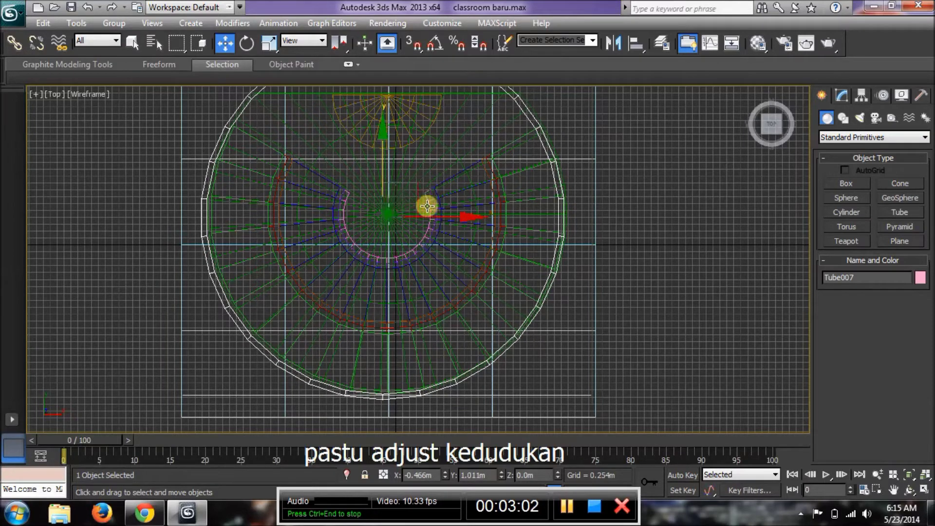
Fine-tune the tube's position to about X -0.313 m, Y 1.084 m so it wraps evenly around the outer seating ring
{"action": "left_click_drag", "start_coordinate": [432, 216], "coordinate": [437, 220]}
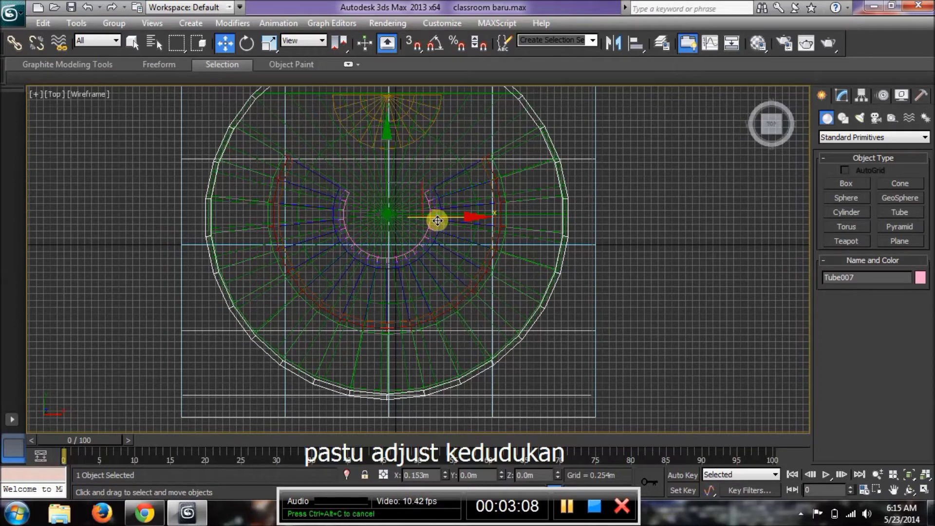
{"action": "left_click_drag", "start_coordinate": [438, 221], "coordinate": [437, 221]}
{"action": "left_click_drag", "start_coordinate": [385, 172], "coordinate": [388, 168]}
{"action": "scroll", "coordinate": [473, 200], "scroll_direction": "up", "scroll_amount": 2}
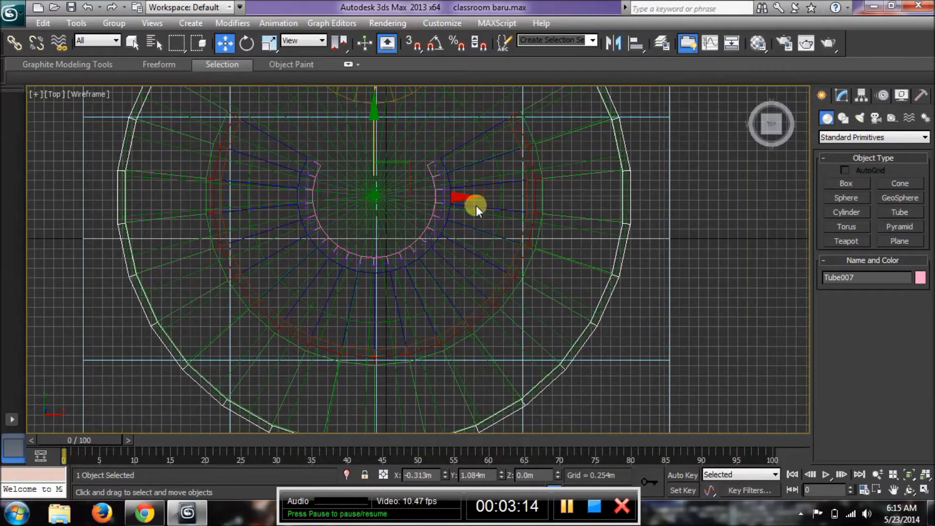
{"action": "scroll", "coordinate": [475, 205], "scroll_direction": "down", "scroll_amount": 2}
{"action": "scroll", "coordinate": [476, 208], "scroll_direction": "up", "scroll_amount": 4}
{"action": "middle_click_drag", "start_coordinate": [493, 174], "coordinate": [573, 253]}
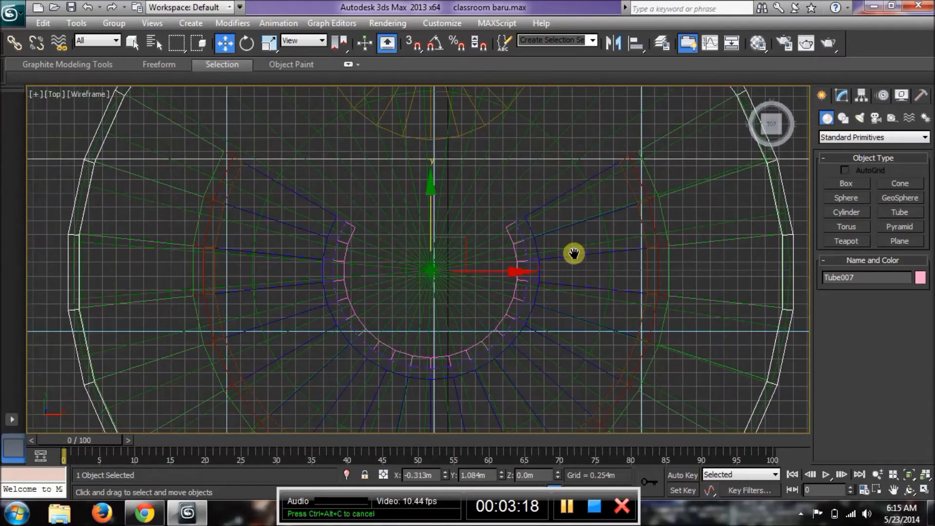
{"action": "scroll", "coordinate": [576, 253], "scroll_direction": "down", "scroll_amount": 2}
{"action": "middle_click_drag", "start_coordinate": [592, 184], "coordinate": [530, 249]}
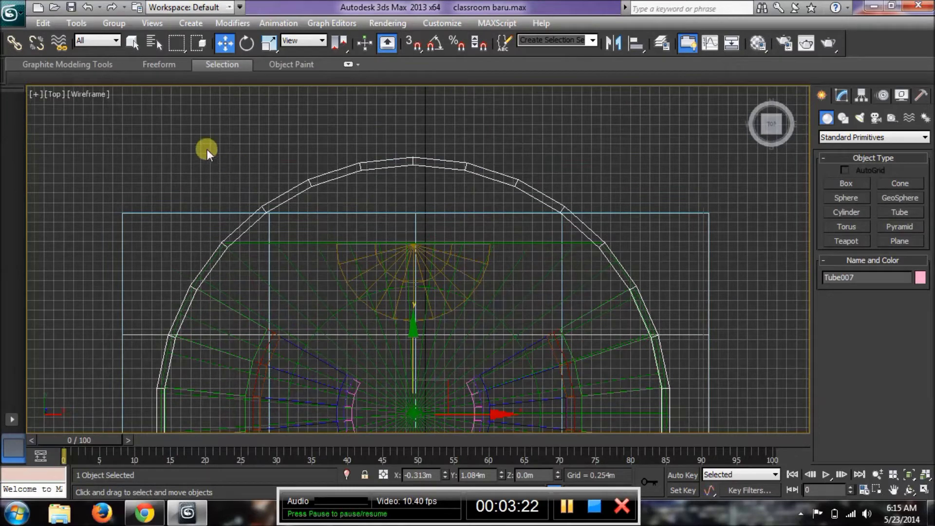
Add an Edit Poly modifier to the tube and enter its Vertex sub-object level
{"action": "left_click", "coordinate": [858, 132]}
{"action": "left_click", "coordinate": [858, 133]}
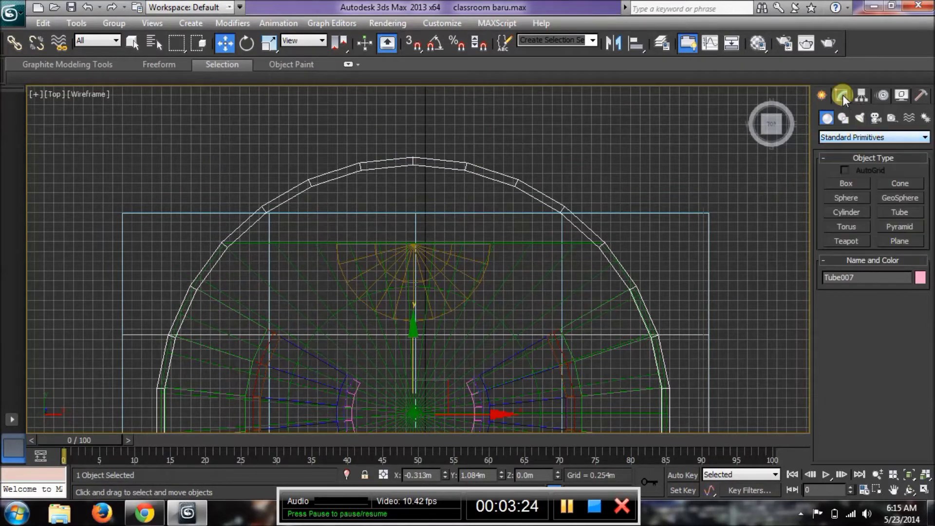
{"action": "left_click", "coordinate": [842, 95]}
{"action": "left_click", "coordinate": [919, 134]}
{"action": "scroll", "coordinate": [892, 177], "scroll_direction": "down", "scroll_amount": 5}
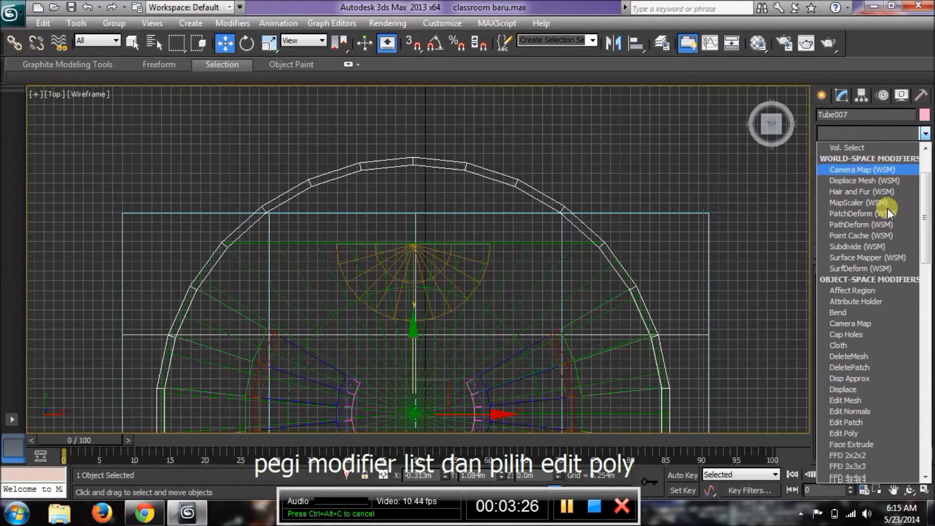
{"action": "left_click", "coordinate": [857, 334]}
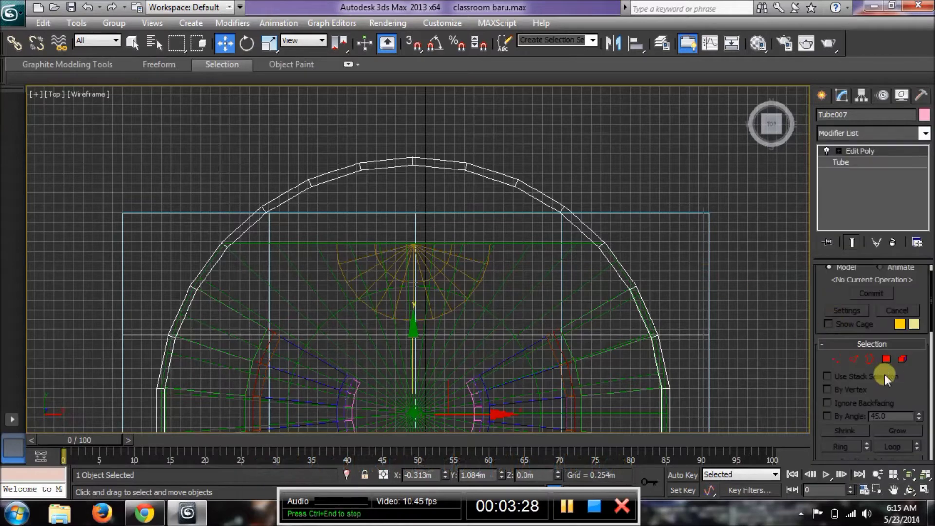
{"action": "left_click", "coordinate": [838, 362]}
Flatten the tube's arc behind the stage by lowering its topmost vertices in widening groups, each level with the neighbouring pair
{"action": "scroll", "coordinate": [632, 262], "scroll_direction": "up", "scroll_amount": 5}
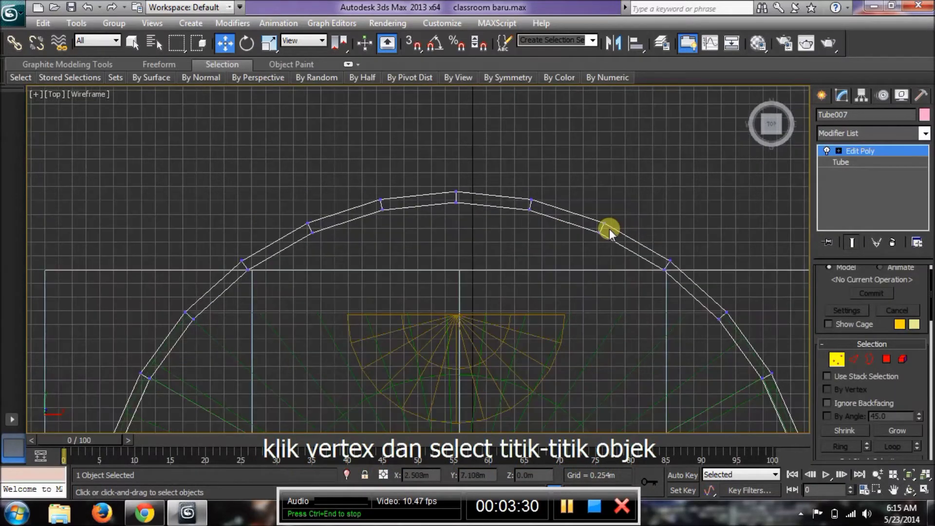
{"action": "left_click_drag", "start_coordinate": [460, 130], "coordinate": [507, 204]}
{"action": "left_click_drag", "start_coordinate": [471, 128], "coordinate": [469, 140]}
{"action": "left_click_drag", "start_coordinate": [323, 148], "coordinate": [633, 224]}
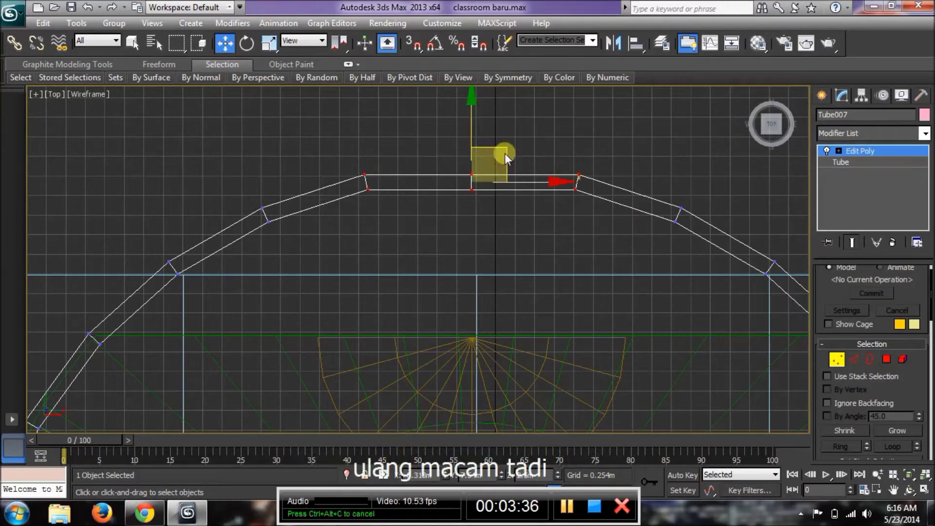
{"action": "left_click_drag", "start_coordinate": [476, 122], "coordinate": [463, 152]}
{"action": "left_click_drag", "start_coordinate": [517, 243], "coordinate": [713, 238]}
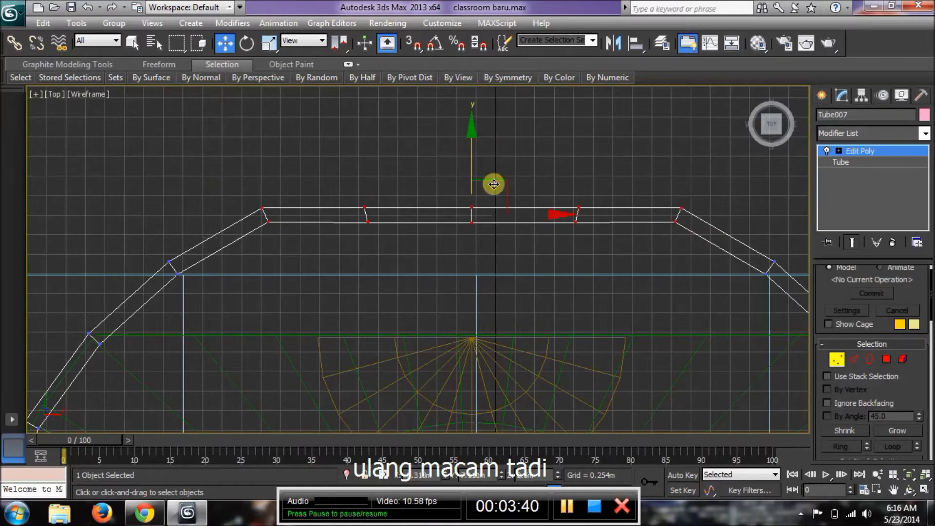
{"action": "left_click_drag", "start_coordinate": [473, 136], "coordinate": [467, 189]}
Move the whole flattened row of tube vertices to about Y 5.473 m, in line with the floor's straight edge
{"action": "left_click_drag", "start_coordinate": [817, 295], "coordinate": [801, 297]}
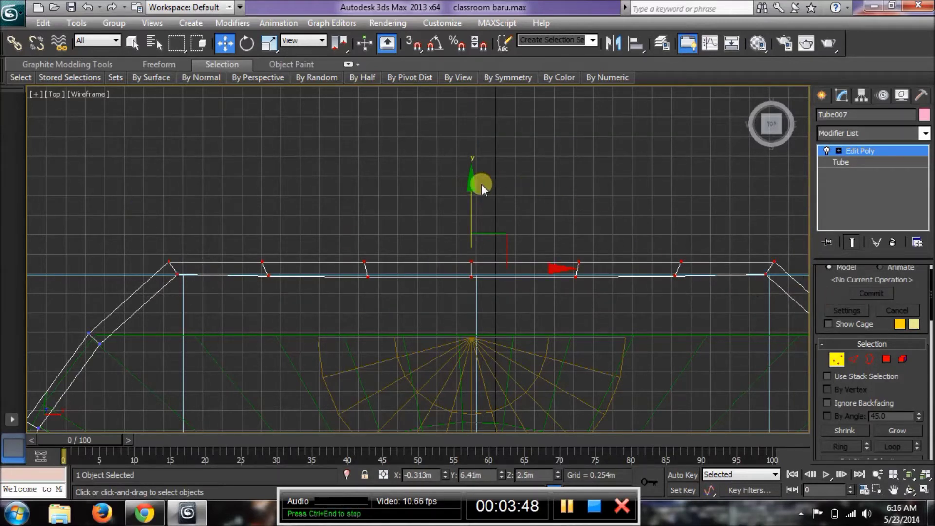
{"action": "middle_click_drag", "start_coordinate": [735, 359], "coordinate": [655, 329]}
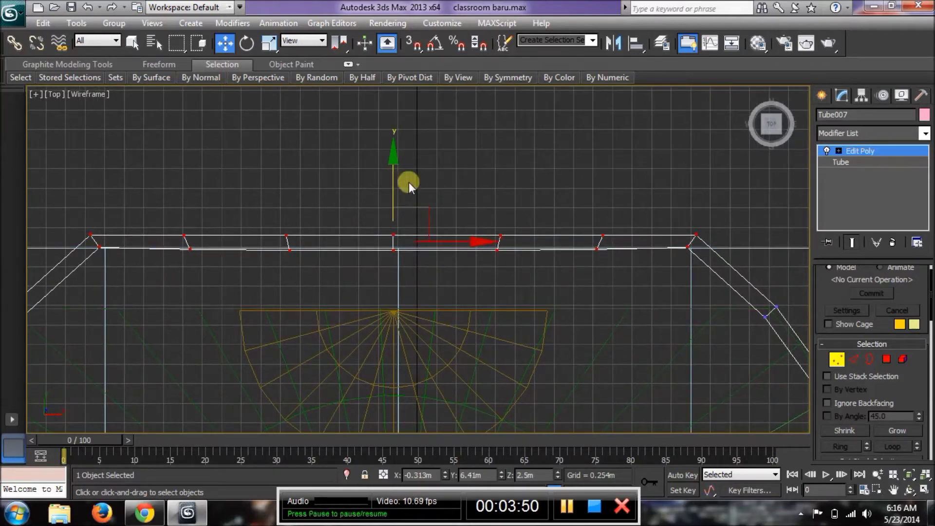
{"action": "left_click_drag", "start_coordinate": [393, 148], "coordinate": [388, 221]}
Shift the inner vertex of the flattened wall's joint nearest the right corner to about X 3.624 m, squaring it with the outer vertex
{"action": "scroll", "coordinate": [689, 368], "scroll_direction": "up", "scroll_amount": 3}
{"action": "scroll", "coordinate": [662, 369], "scroll_direction": "down", "scroll_amount": 1}
{"action": "middle_click_drag", "start_coordinate": [690, 349], "coordinate": [618, 305]}
{"action": "scroll", "coordinate": [489, 334], "scroll_direction": "up", "scroll_amount": 2}
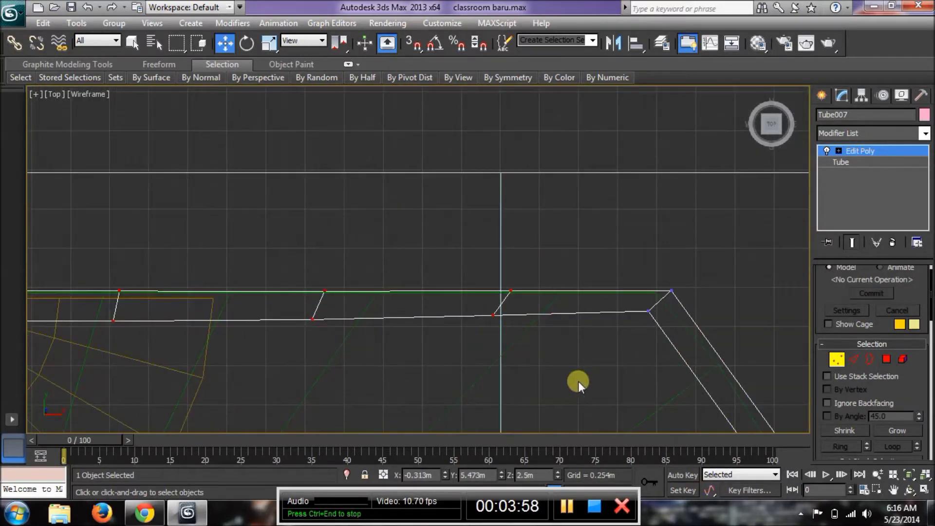
{"action": "middle_click_drag", "start_coordinate": [578, 381], "coordinate": [535, 336]}
{"action": "left_click_drag", "start_coordinate": [456, 288], "coordinate": [422, 265]}
{"action": "left_click_drag", "start_coordinate": [481, 268], "coordinate": [499, 269]}
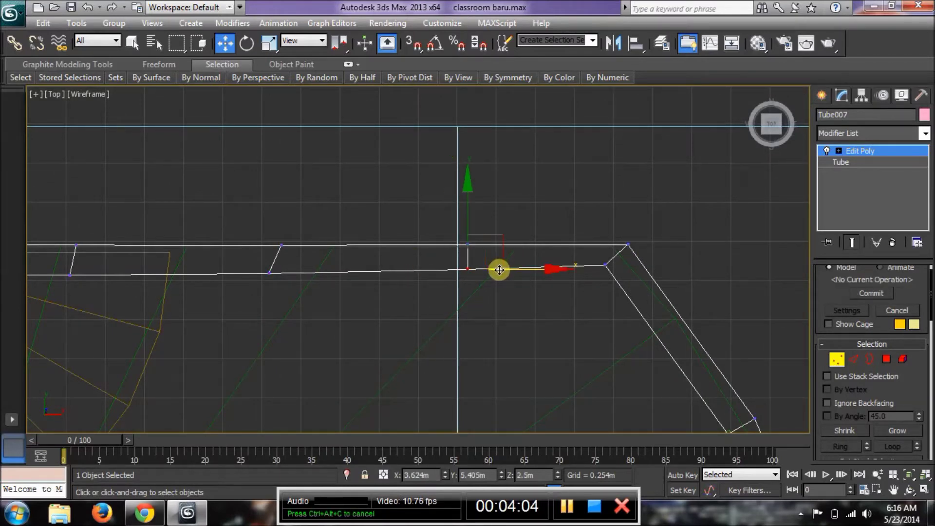
Square the next two wall joints towards the stage centre by shifting their inner vertices to about X 2.412 m and X 1.079 m
{"action": "middle_click_drag", "start_coordinate": [443, 309], "coordinate": [586, 289]}
{"action": "left_click_drag", "start_coordinate": [372, 259], "coordinate": [360, 241]}
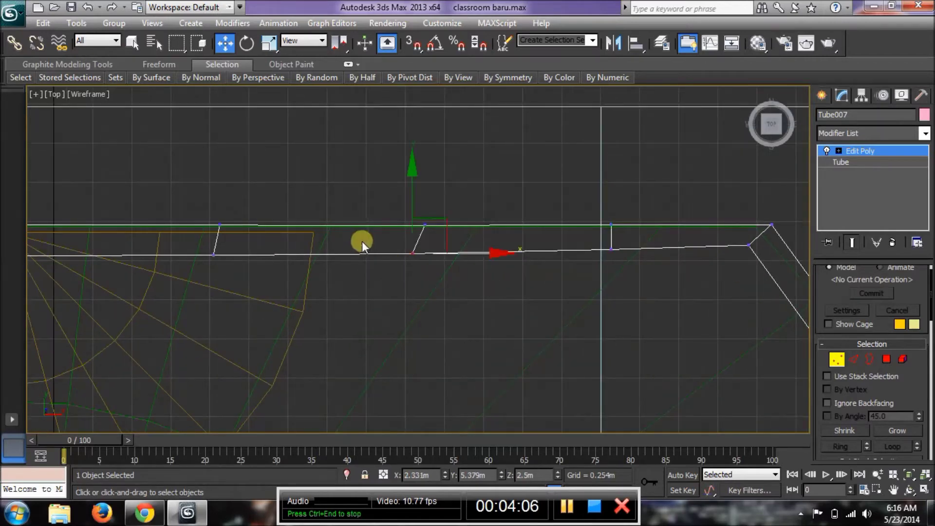
{"action": "left_click_drag", "start_coordinate": [441, 250], "coordinate": [455, 253]}
{"action": "middle_click_drag", "start_coordinate": [392, 280], "coordinate": [481, 271]}
{"action": "middle_click_drag", "start_coordinate": [343, 279], "coordinate": [441, 277]}
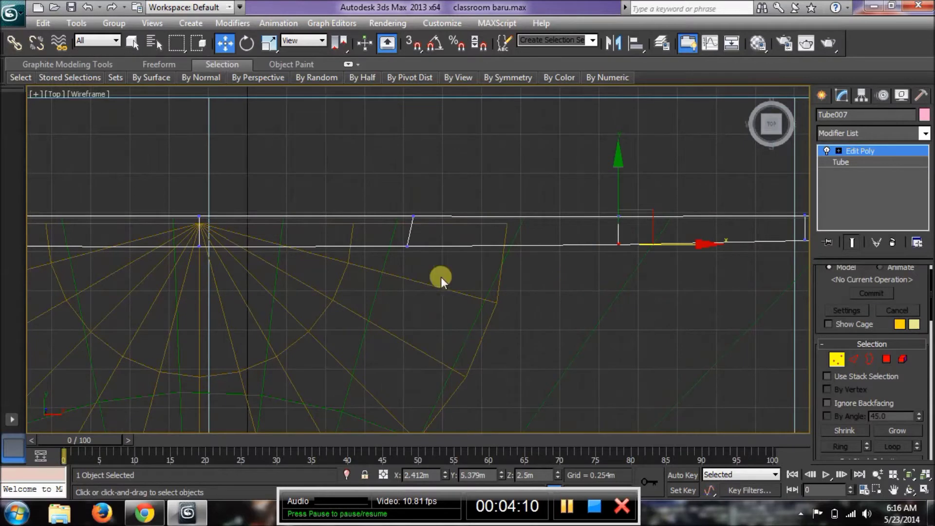
{"action": "left_click_drag", "start_coordinate": [369, 235], "coordinate": [434, 247]}
{"action": "middle_click_drag", "start_coordinate": [345, 272], "coordinate": [662, 278]}
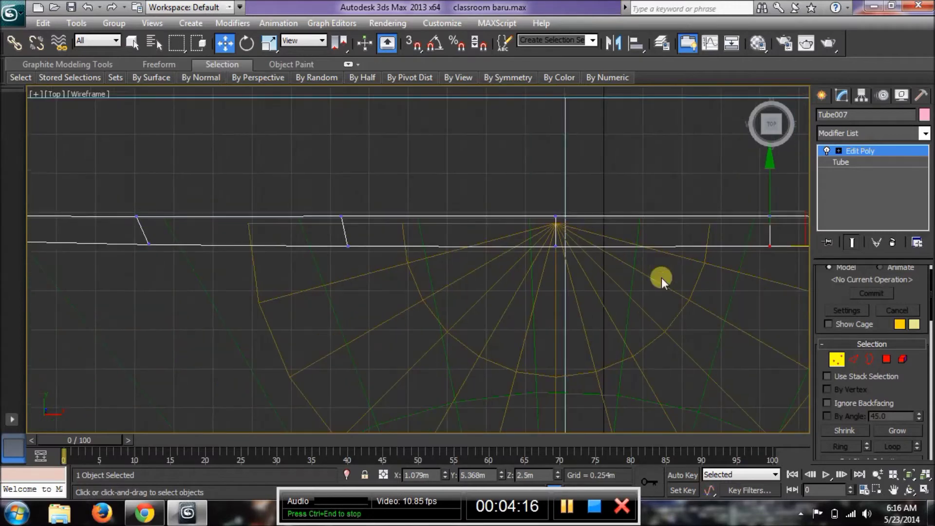
Square the three wall joints on the stage's other side by aligning their inner vertices with the outer ones, the last at about X -4.248 m
{"action": "mouse_move", "coordinate": [369, 256]}
{"action": "left_mouse_down"}
{"action": "mouse_move", "coordinate": [334, 247]}
{"action": "mouse_move", "coordinate": [365, 249]}
{"action": "mouse_move", "coordinate": [357, 247]}
{"action": "left_mouse_up"}
{"action": "middle_click_drag", "start_coordinate": [332, 265], "coordinate": [581, 255]}
{"action": "left_click", "coordinate": [404, 234]}
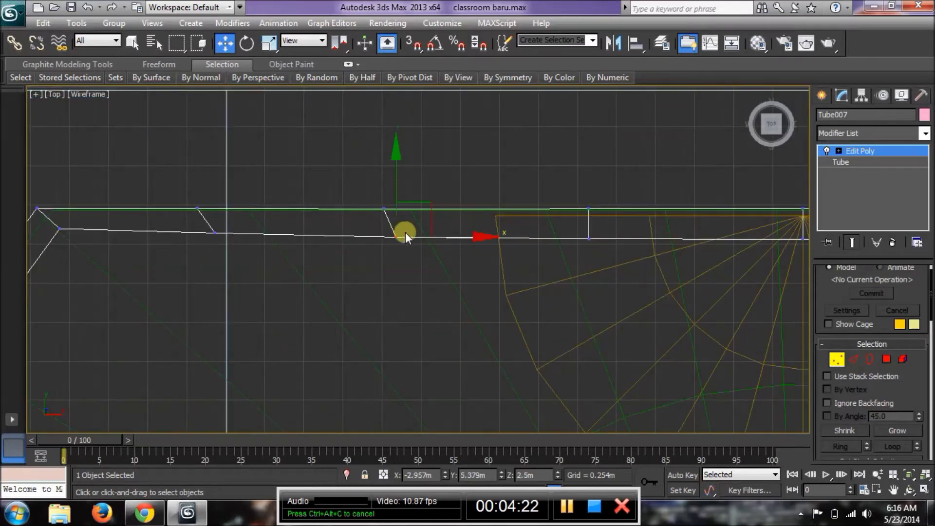
{"action": "left_click_drag", "start_coordinate": [417, 238], "coordinate": [405, 239]}
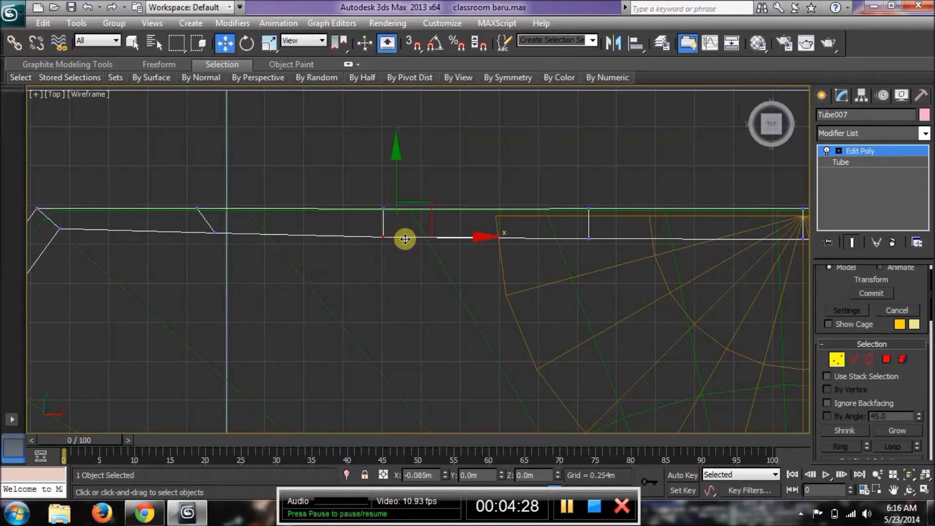
{"action": "left_click", "coordinate": [215, 232]}
{"action": "left_click_drag", "start_coordinate": [239, 240], "coordinate": [229, 232]}
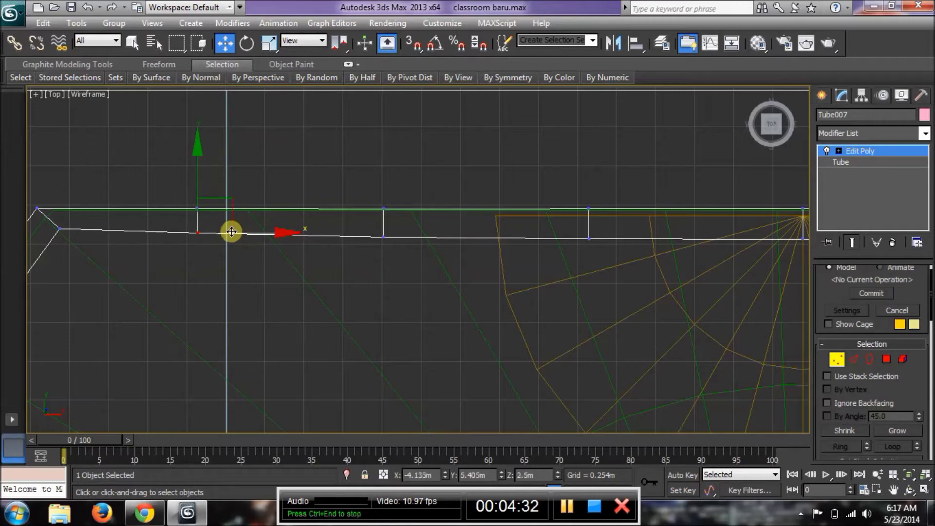
Straighten the flattened wall's inner face by raising its inner vertices along Y in groups narrowing towards the centre, and leave vertex editing
{"action": "middle_click_drag", "start_coordinate": [493, 338], "coordinate": [399, 302]}
{"action": "scroll", "coordinate": [510, 291], "scroll_direction": "down", "scroll_amount": 5}
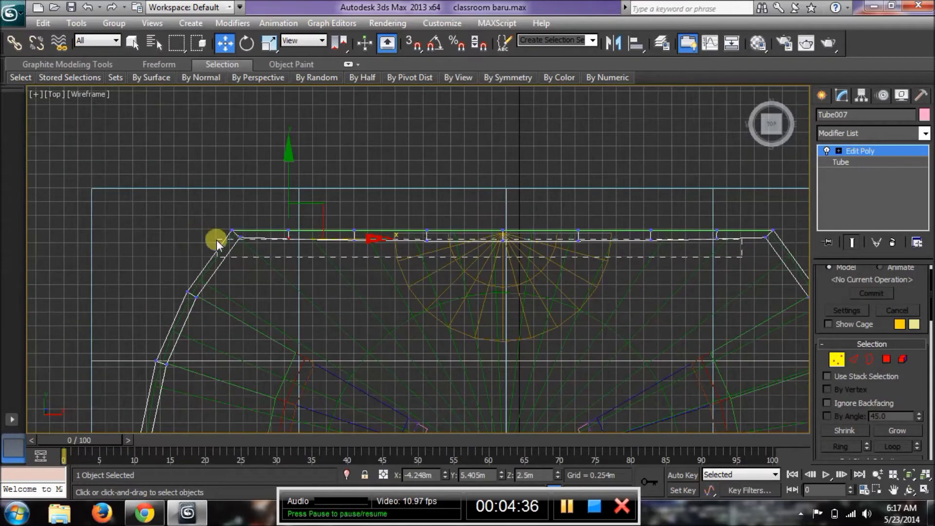
{"action": "left_click_drag", "start_coordinate": [266, 235], "coordinate": [268, 235]}
{"action": "scroll", "coordinate": [619, 296], "scroll_direction": "up", "scroll_amount": 2}
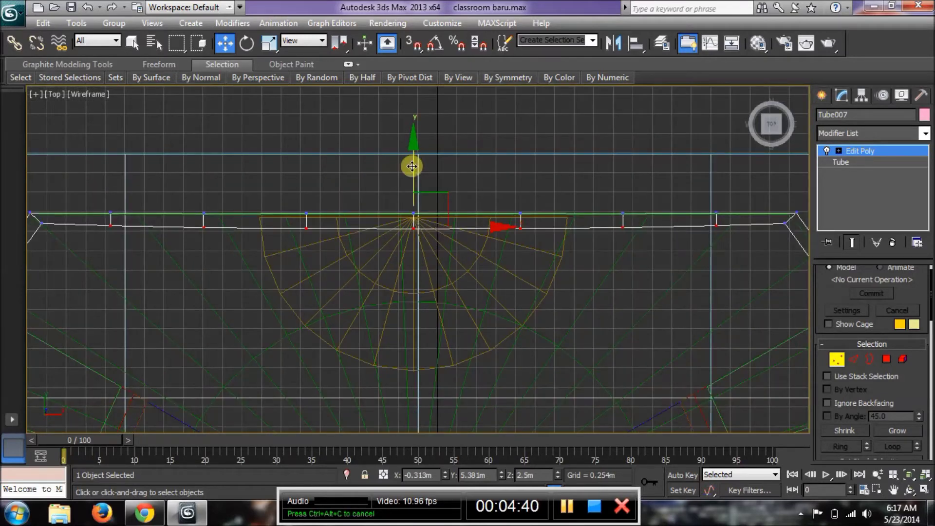
{"action": "left_click_drag", "start_coordinate": [413, 166], "coordinate": [414, 161]}
{"action": "left_click_drag", "start_coordinate": [636, 272], "coordinate": [191, 221]}
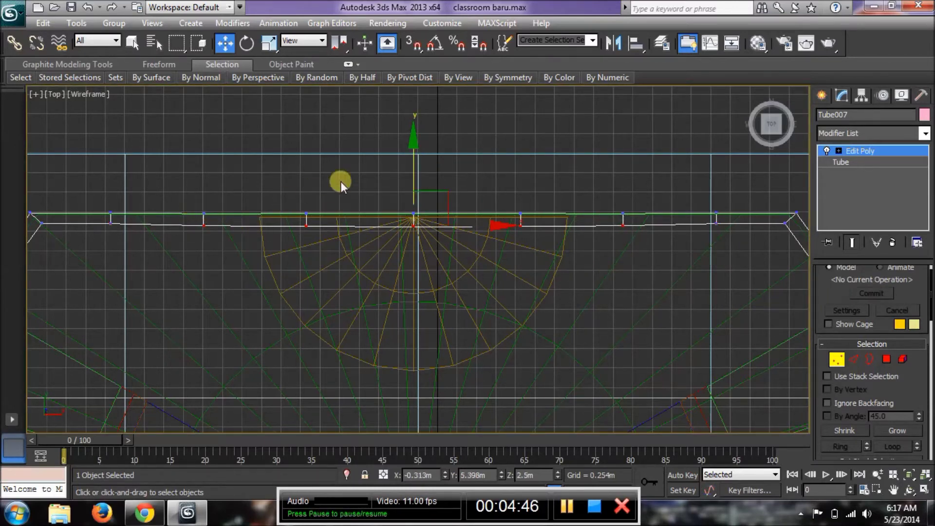
{"action": "left_click_drag", "start_coordinate": [413, 142], "coordinate": [415, 142]}
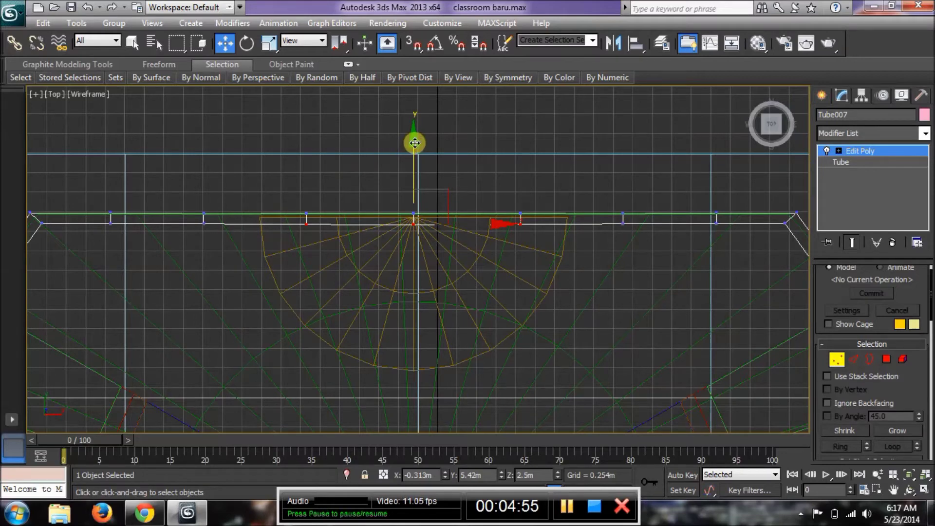
{"action": "left_click_drag", "start_coordinate": [415, 143], "coordinate": [416, 143]}
{"action": "left_click", "coordinate": [560, 144]}
{"action": "scroll", "coordinate": [561, 145], "scroll_direction": "down", "scroll_amount": 3}
{"action": "middle_click_drag", "start_coordinate": [595, 225], "coordinate": [589, 170]}
{"action": "left_click", "coordinate": [837, 361]}
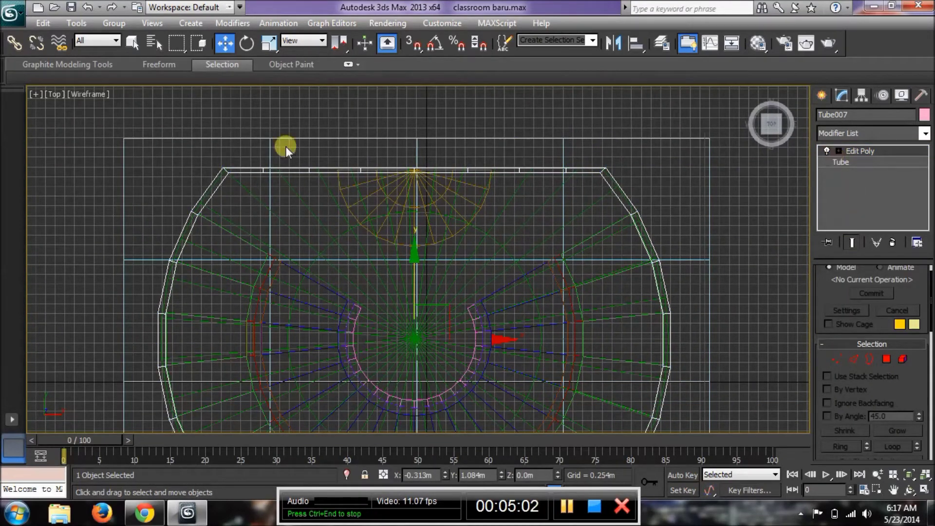
Switch the top view from wireframe to shaded display and bring the whole classroom plan into view
{"action": "left_click", "coordinate": [73, 95]}
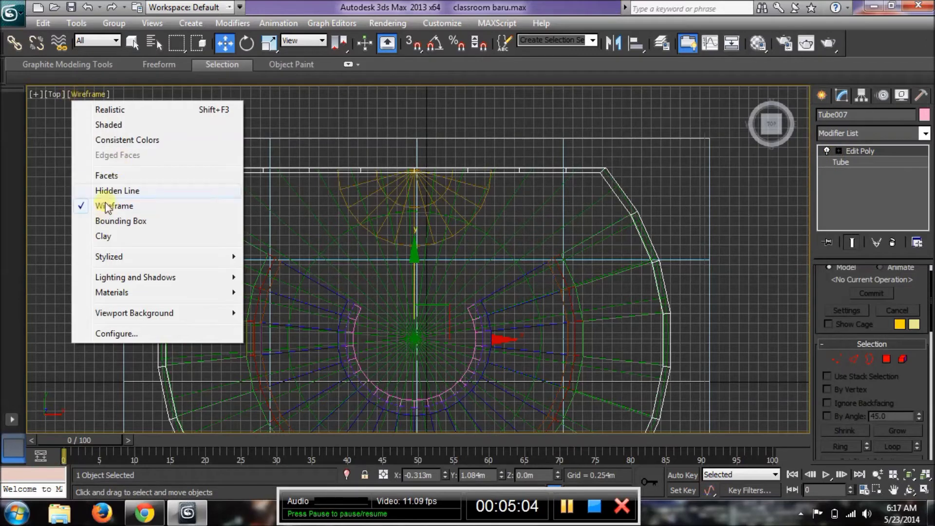
{"action": "left_click", "coordinate": [108, 125]}
{"action": "scroll", "coordinate": [589, 287], "scroll_direction": "down", "scroll_amount": 5}
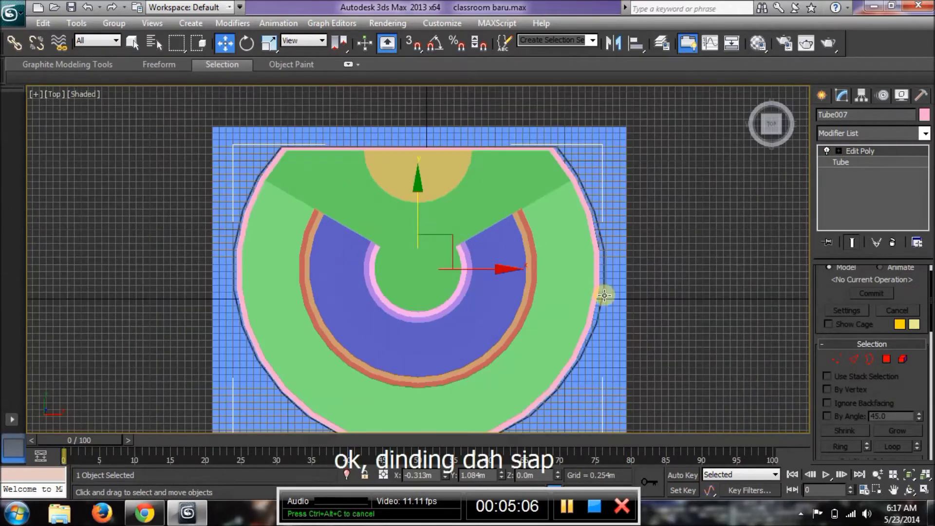
{"action": "middle_click_drag", "start_coordinate": [643, 396], "coordinate": [660, 334]}
{"action": "left_click", "coordinate": [566, 506]}
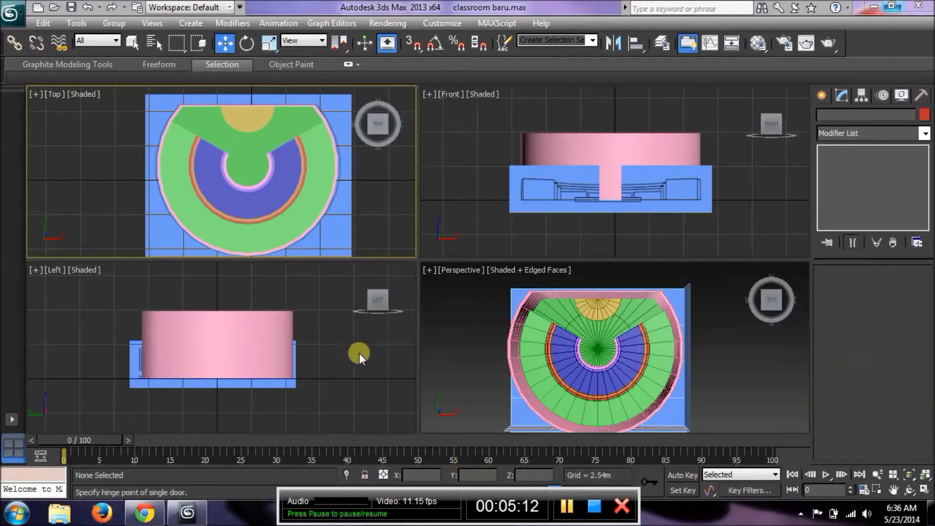
Draw a chamfer box about 1.717 m long, 2.702 m wide and 0.682 m high beside the classroom in a maximized front view
{"action": "right_click", "coordinate": [457, 234]}
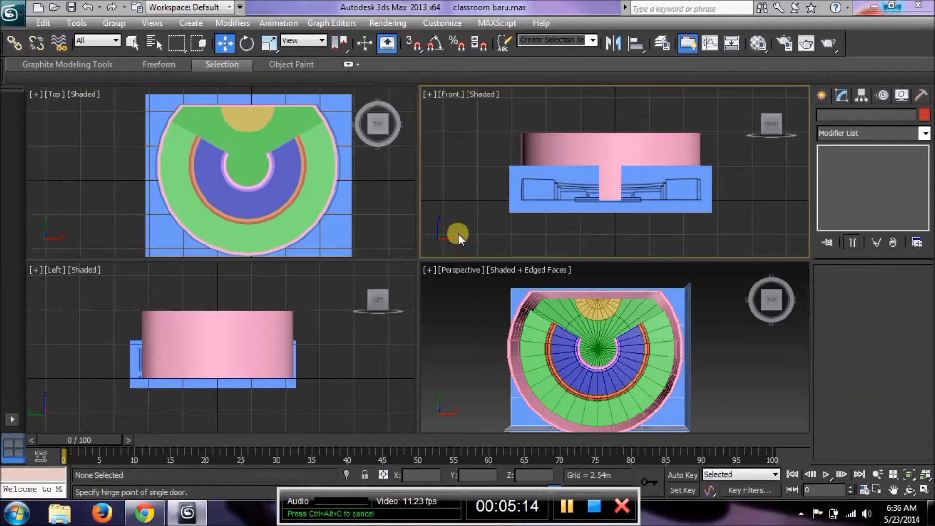
{"action": "left_click", "coordinate": [924, 489]}
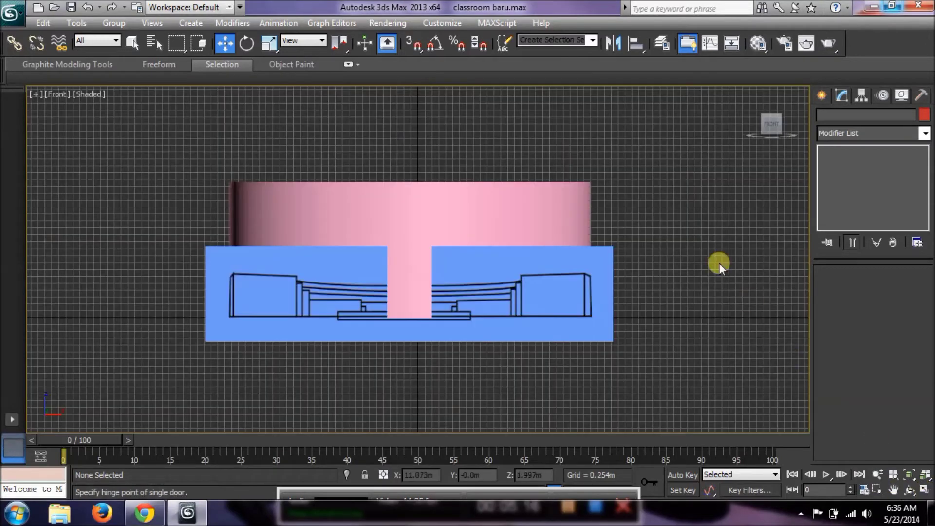
{"action": "left_click", "coordinate": [825, 95]}
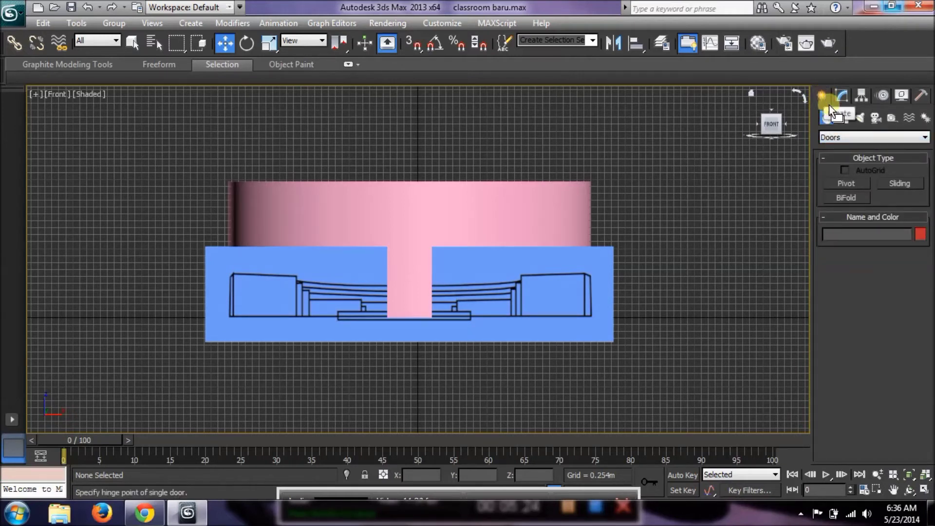
{"action": "left_click", "coordinate": [834, 135]}
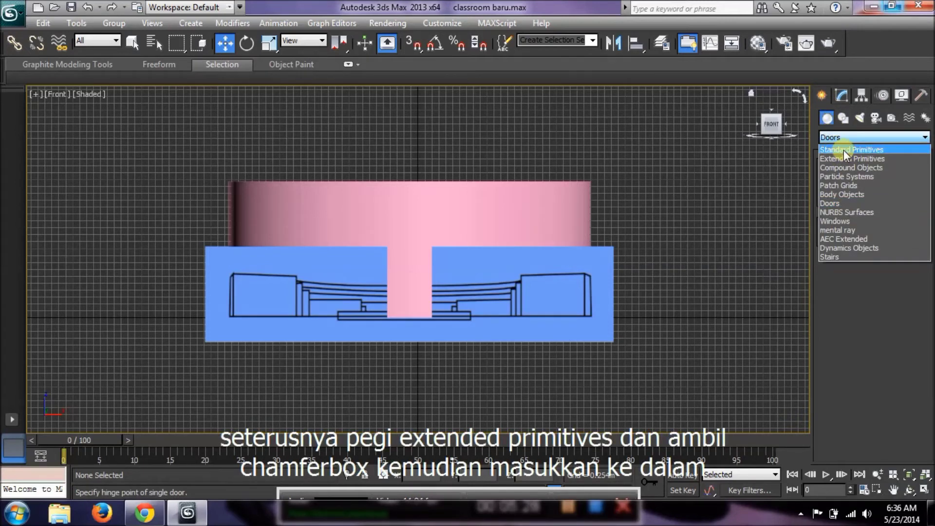
{"action": "left_click", "coordinate": [848, 158]}
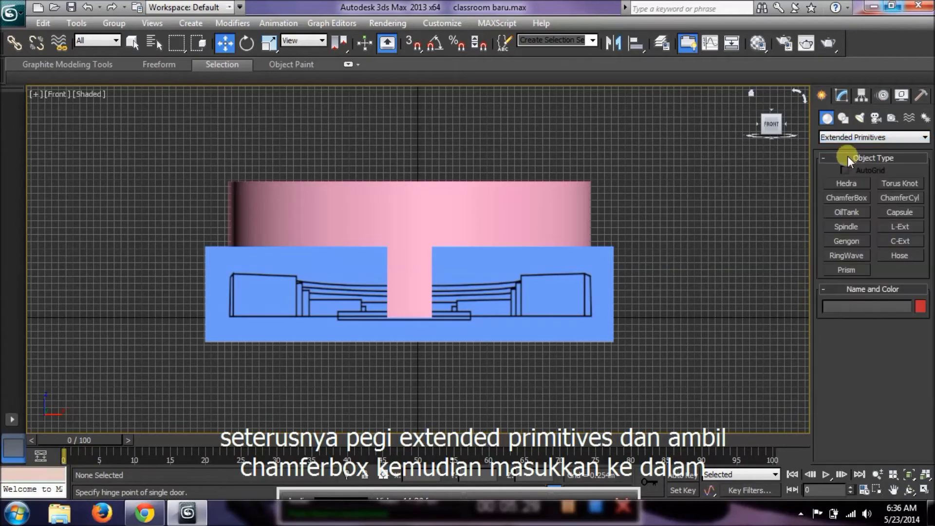
{"action": "left_click", "coordinate": [847, 197]}
{"action": "left_click_drag", "start_coordinate": [649, 274], "coordinate": [722, 319]}
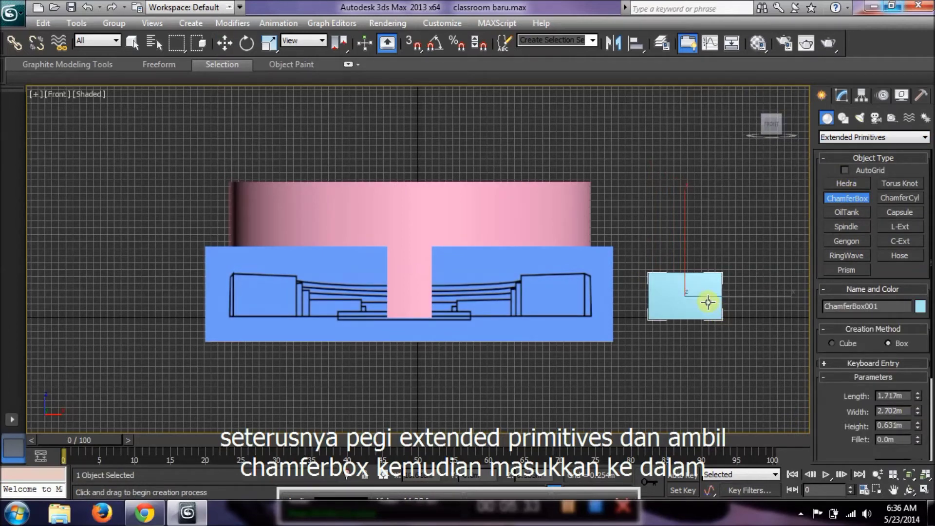
{"action": "left_click", "coordinate": [706, 301]}
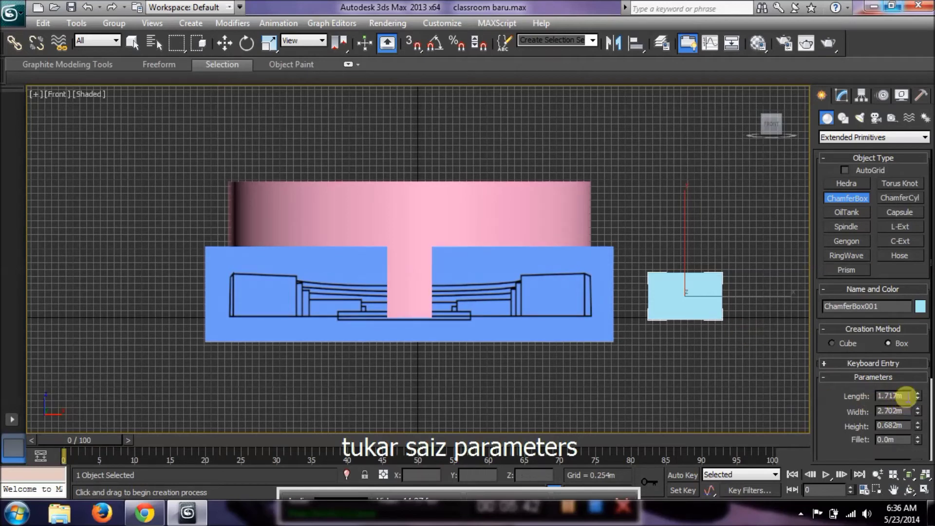
Set the chamfer box's length to 2 m, width to 2.5 m, height to 0.15 m and fillet to 4 m
{"action": "left_click_drag", "start_coordinate": [905, 396], "coordinate": [859, 396]}
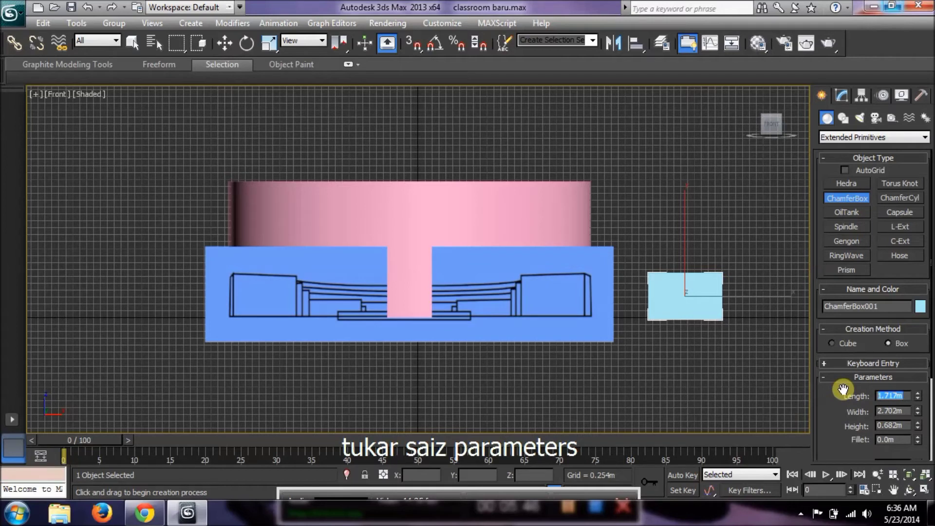
{"action": "type", "text": "2"}
{"action": "left_click_drag", "start_coordinate": [893, 408], "coordinate": [859, 412]}
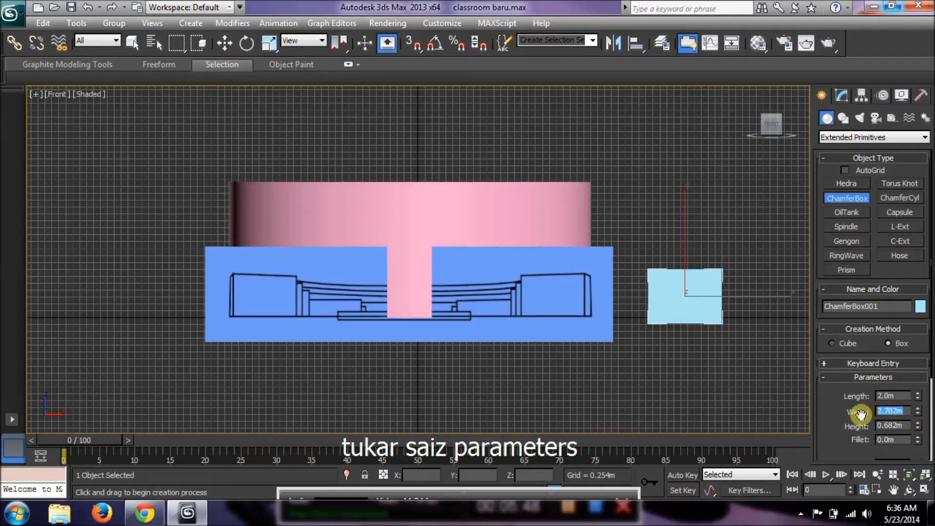
{"action": "type", "text": "2.5"}
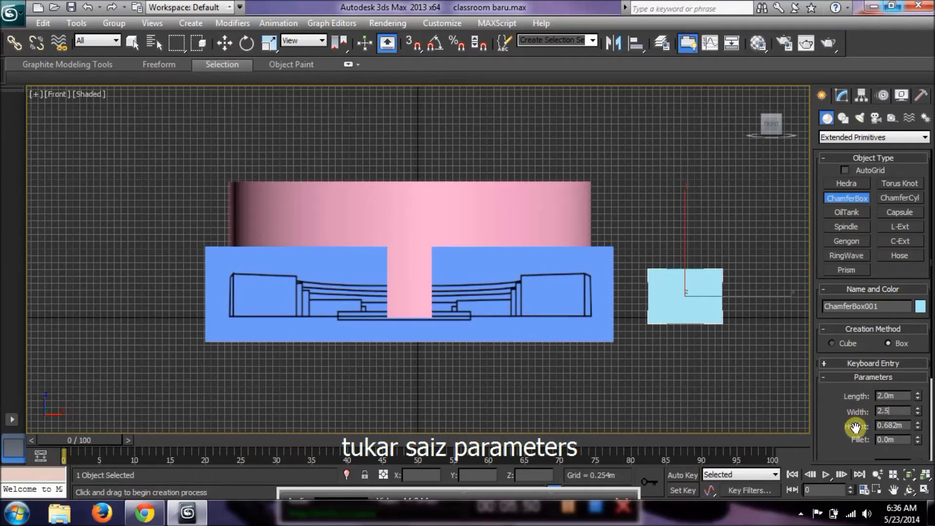
{"action": "left_click_drag", "start_coordinate": [903, 425], "coordinate": [858, 426]}
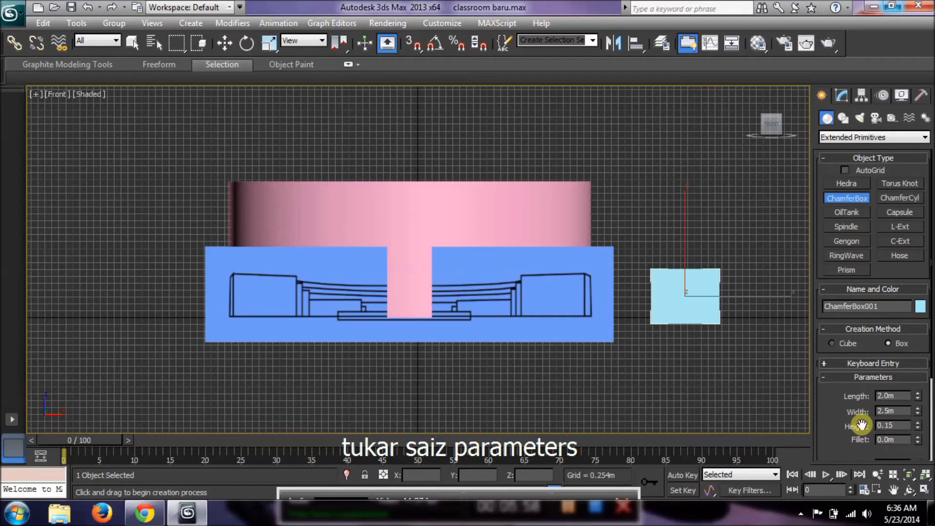
{"action": "key", "text": "Tab"}
{"action": "type", "text": "4"}
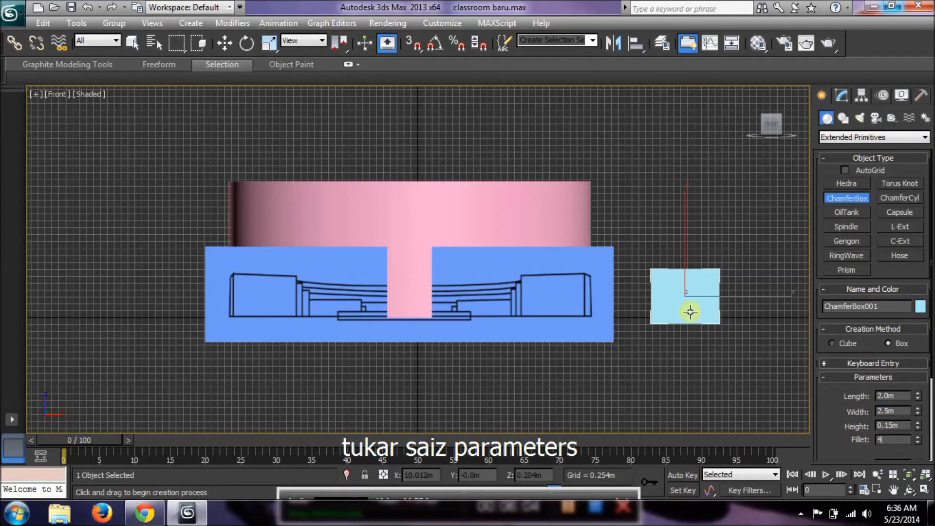
{"action": "left_click", "coordinate": [829, 386]}
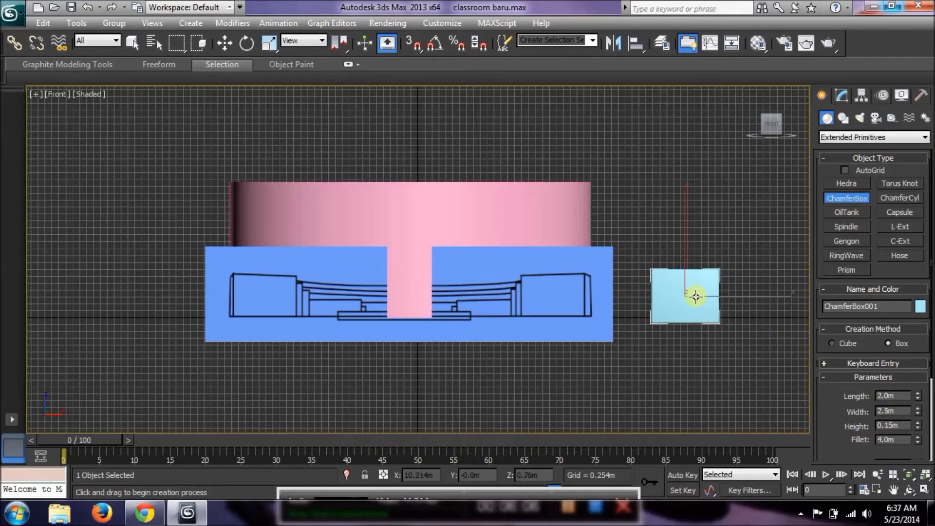
Move the chamfer box slightly towards the classroom, to about X 9.512 m, and inspect its rounded edges up close
{"action": "key", "text": "w"}
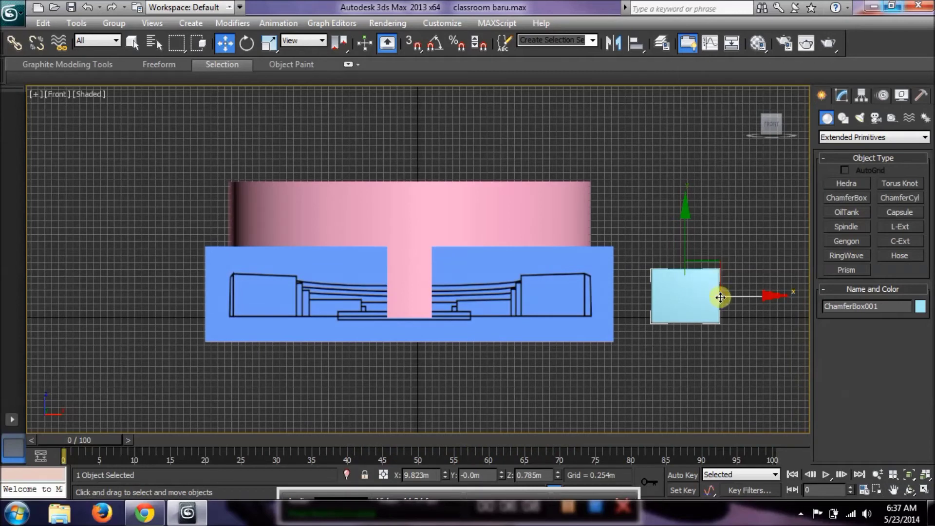
{"action": "left_click_drag", "start_coordinate": [720, 297], "coordinate": [715, 294]}
{"action": "scroll", "coordinate": [743, 319], "scroll_direction": "up", "scroll_amount": 2}
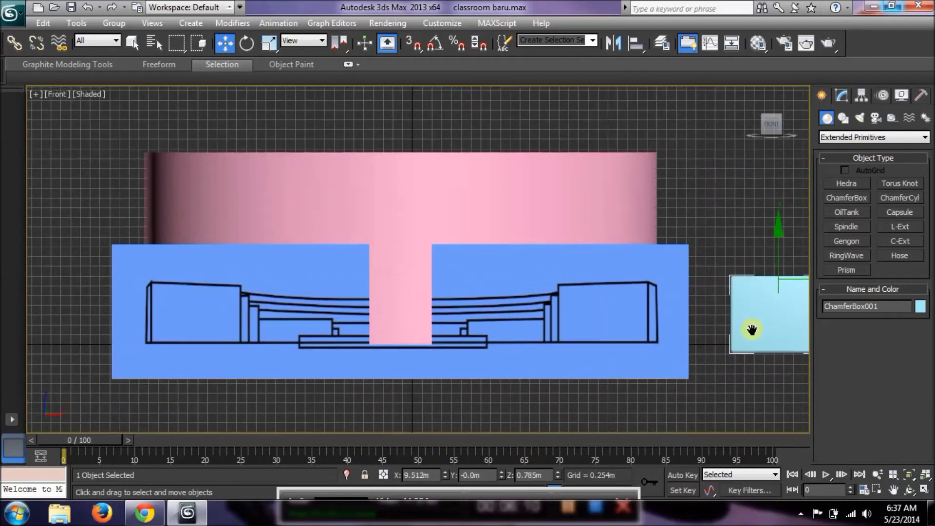
{"action": "scroll", "coordinate": [689, 324], "scroll_direction": "down", "scroll_amount": 2}
{"action": "scroll", "coordinate": [789, 328], "scroll_direction": "up", "scroll_amount": 3}
{"action": "scroll", "coordinate": [595, 277], "scroll_direction": "down", "scroll_amount": 2}
{"action": "scroll", "coordinate": [729, 314], "scroll_direction": "up", "scroll_amount": 2}
{"action": "middle_click_drag", "start_coordinate": [728, 314], "coordinate": [648, 261]}
{"action": "scroll", "coordinate": [677, 268], "scroll_direction": "up", "scroll_amount": 2}
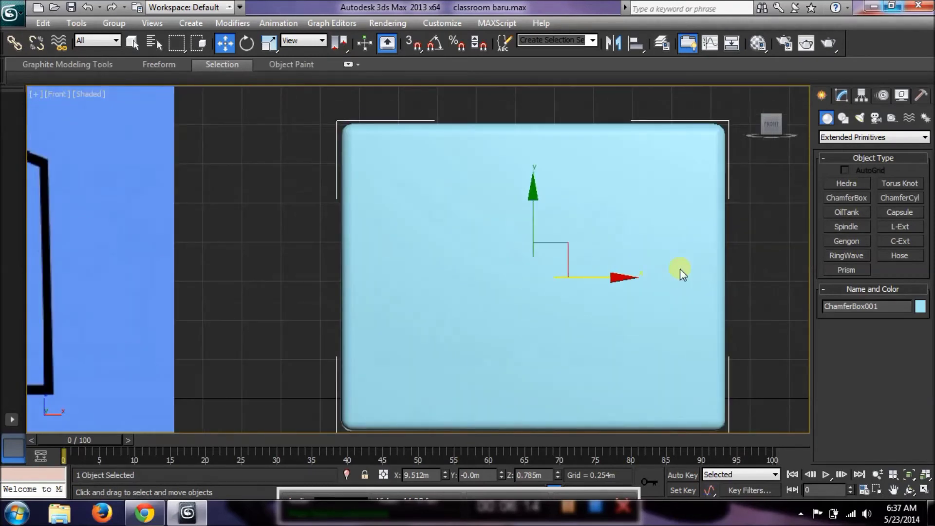
{"action": "scroll", "coordinate": [719, 278], "scroll_direction": "down", "scroll_amount": 2}
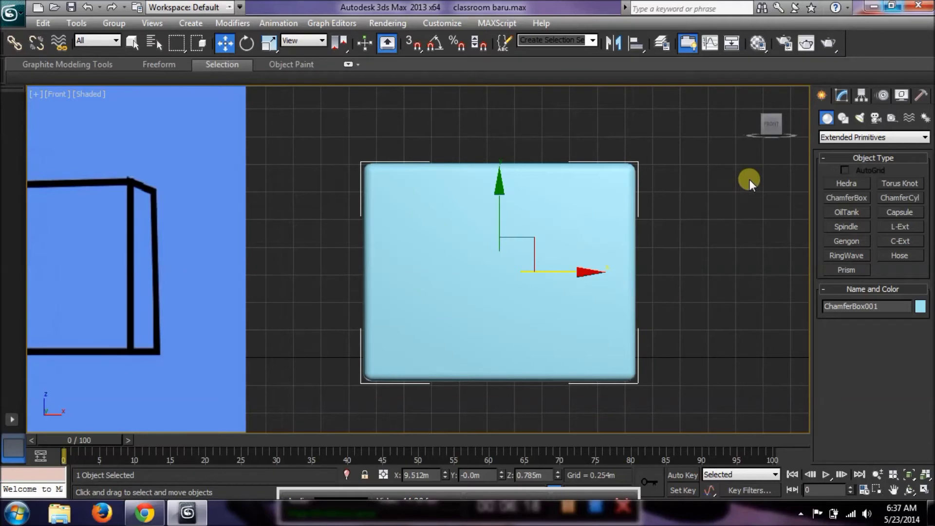
Clone the chamfer box as one copy shifted along X to about 10.755 m and colour the copy black
{"action": "left_click_drag", "start_coordinate": [559, 271], "coordinate": [700, 276], "text": "shift"}
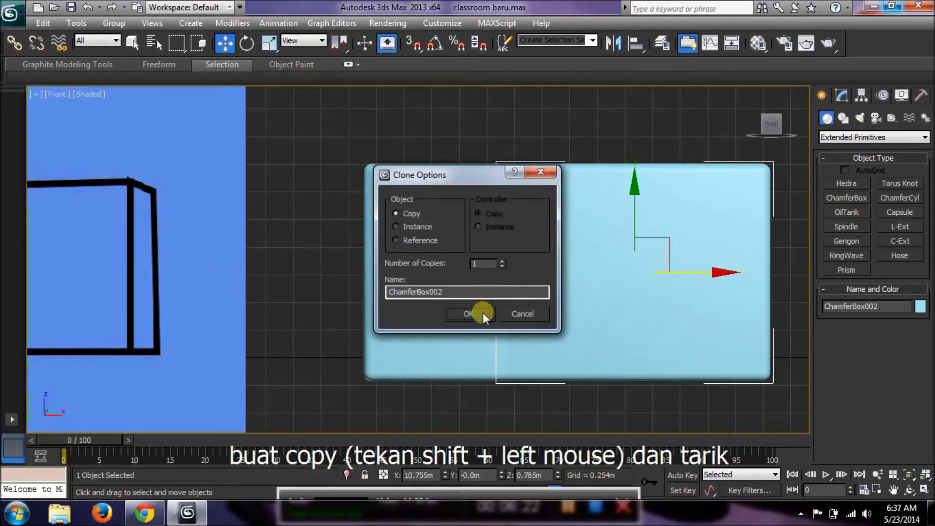
{"action": "left_click", "coordinate": [477, 311]}
{"action": "left_click", "coordinate": [921, 306]}
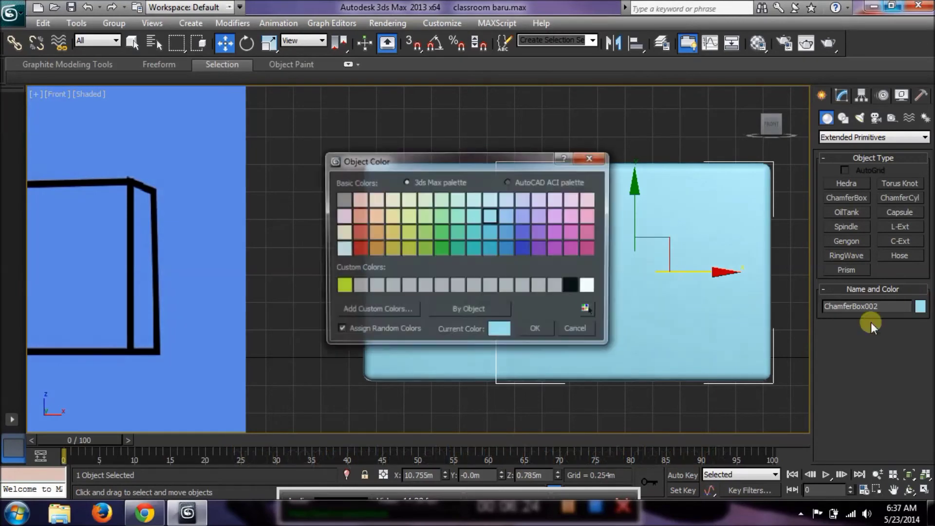
{"action": "left_click", "coordinate": [573, 287]}
{"action": "left_click", "coordinate": [542, 331]}
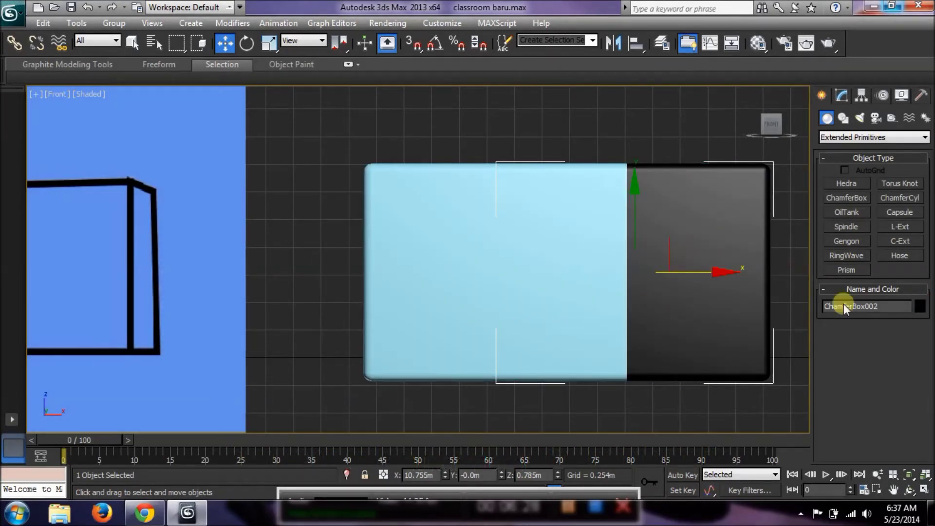
Resize the black chamfer box copy to length 1.9 m, width 2.4 m, height 0.05 m and fillet 1 m
{"action": "left_click", "coordinate": [843, 95]}
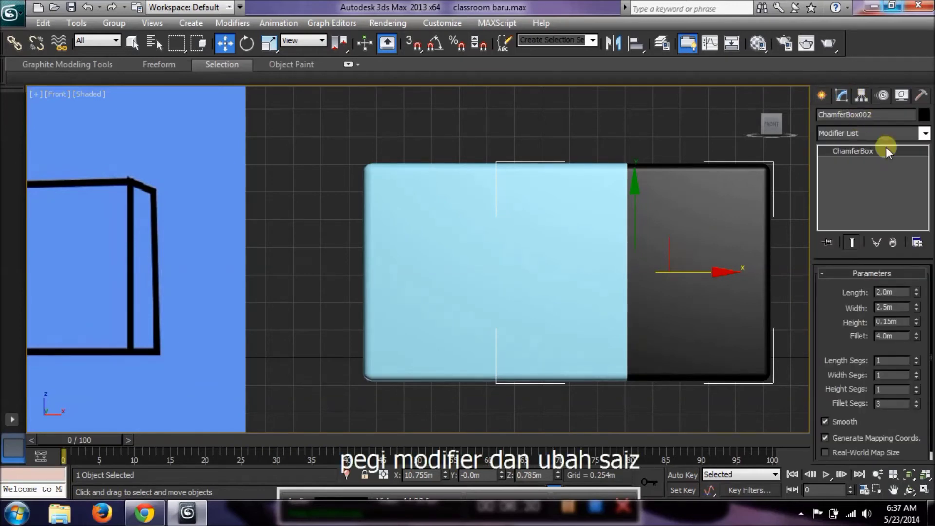
{"action": "double_click", "coordinate": [889, 292]}
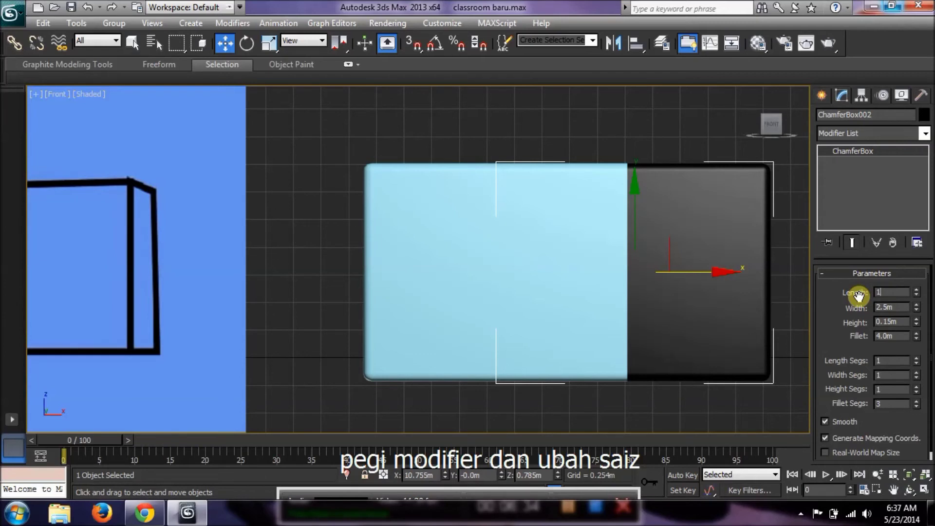
{"action": "type", "text": "1.9"}
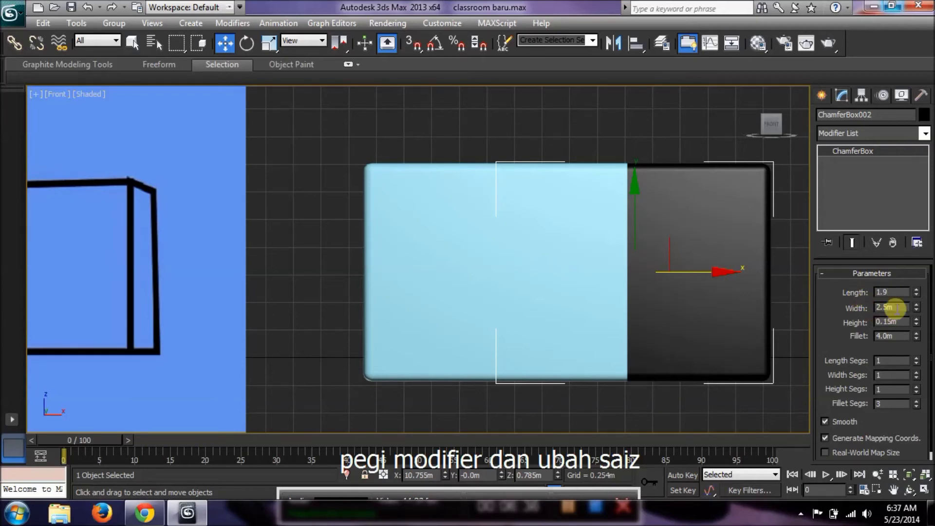
{"action": "key", "text": "Tab"}
{"action": "type", "text": "2"}
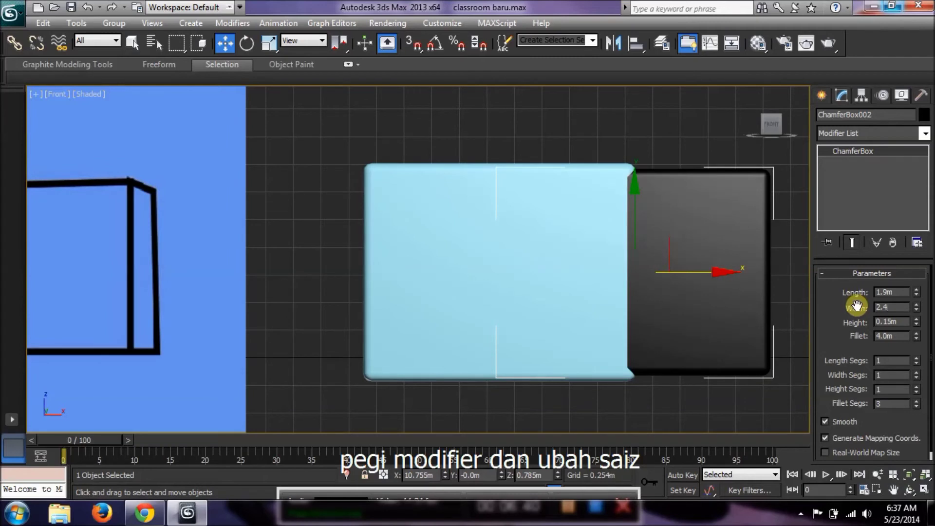
{"action": "type", "text": ".4"}
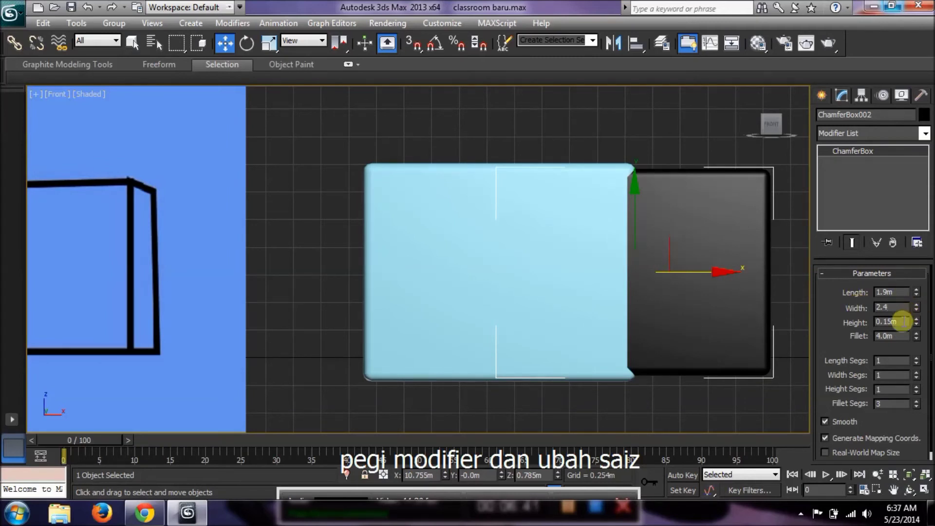
{"action": "key", "text": "Tab"}
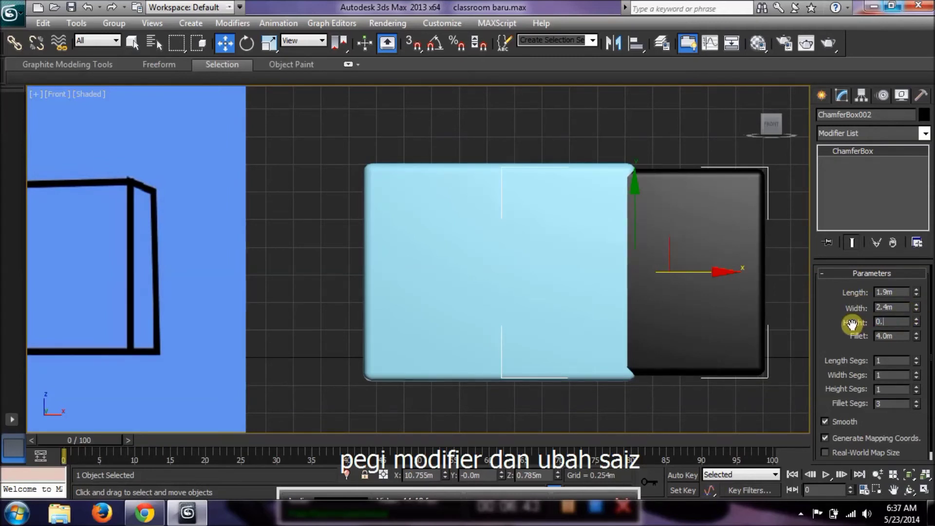
{"action": "left_click", "coordinate": [897, 336]}
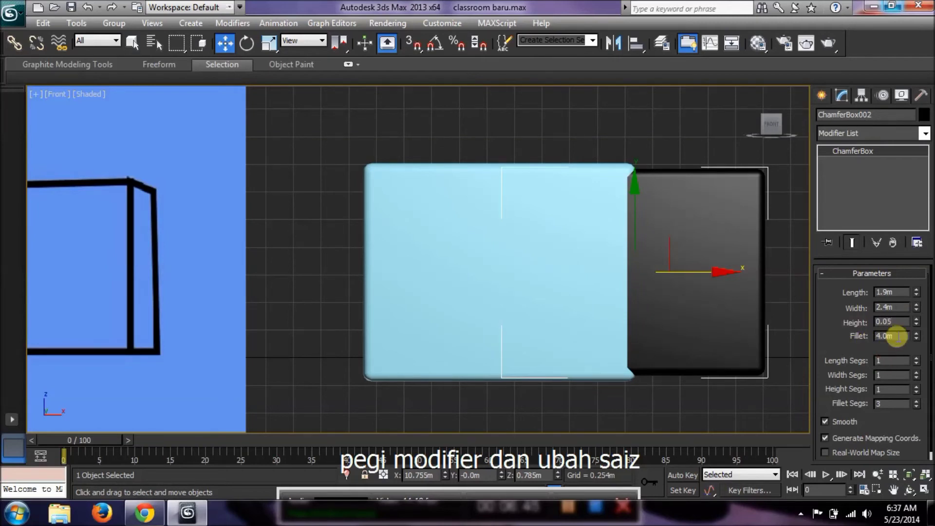
{"action": "left_click_drag", "start_coordinate": [898, 336], "coordinate": [869, 336]}
{"action": "type", "text": "1"}
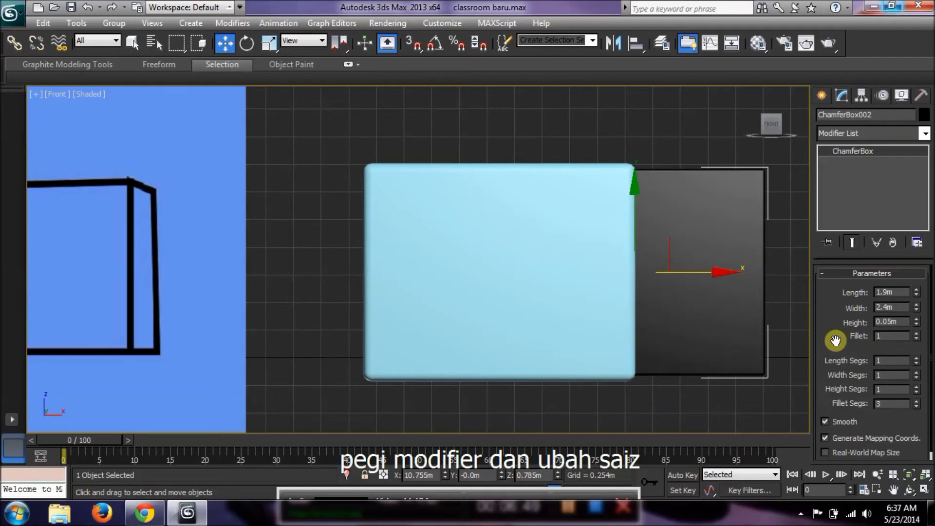
{"action": "left_click", "coordinate": [828, 326]}
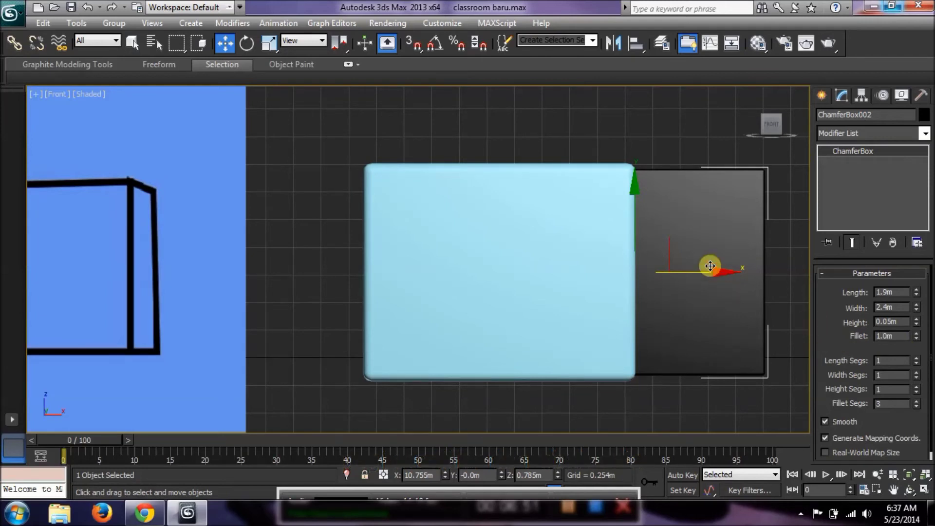
Move the black box along X to about 9.579 m, over the light-blue box, and restore the four-viewport layout
{"action": "left_click_drag", "start_coordinate": [710, 266], "coordinate": [591, 254]}
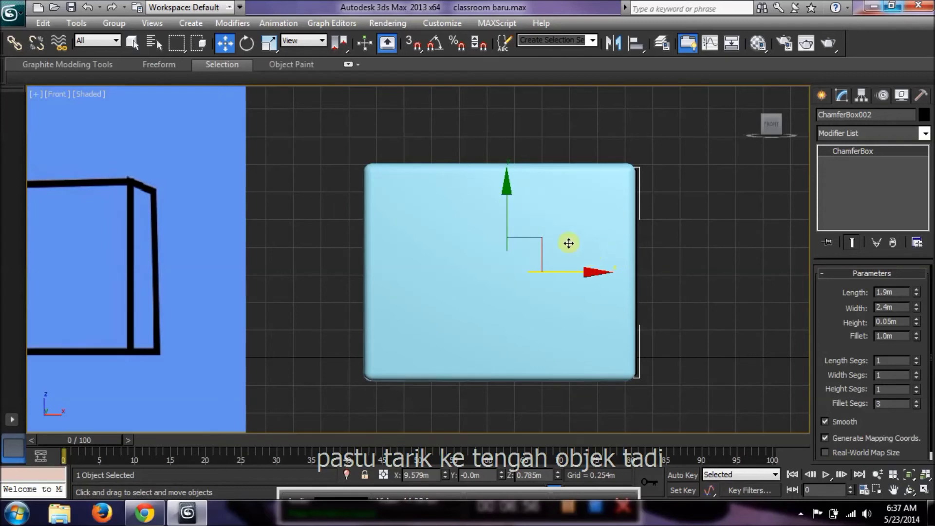
{"action": "left_click", "coordinate": [924, 488]}
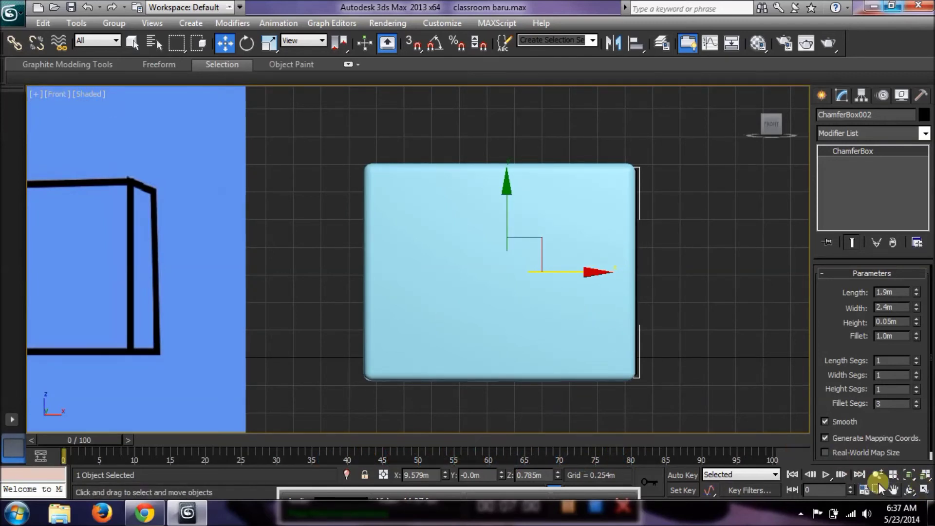
{"action": "left_click", "coordinate": [924, 489]}
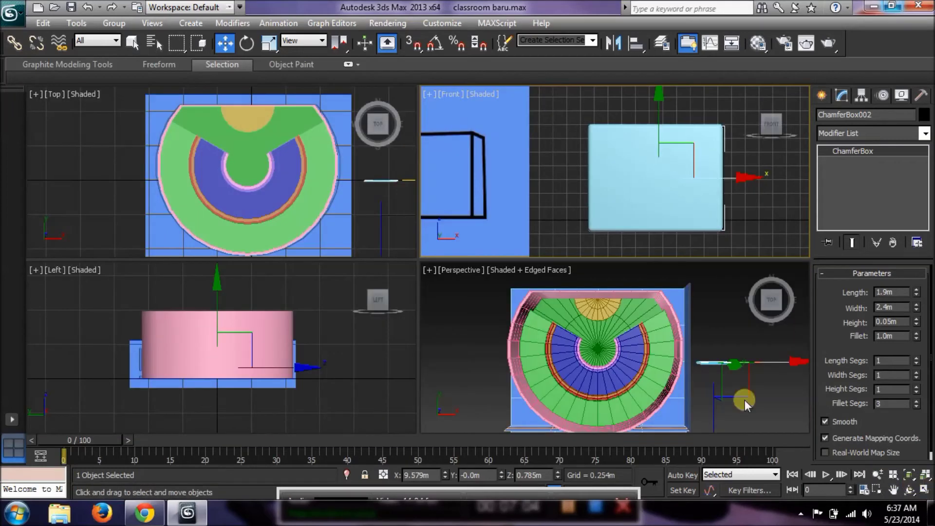
In a maximized perspective view, move the black box along Y to about -0.112 m, against the light-blue box's face
{"action": "left_click", "coordinate": [709, 319]}
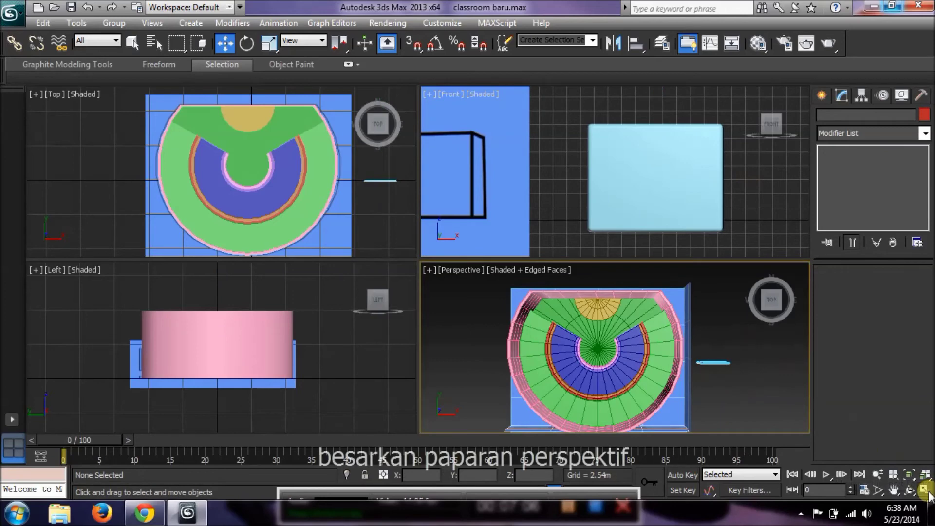
{"action": "left_click", "coordinate": [925, 490]}
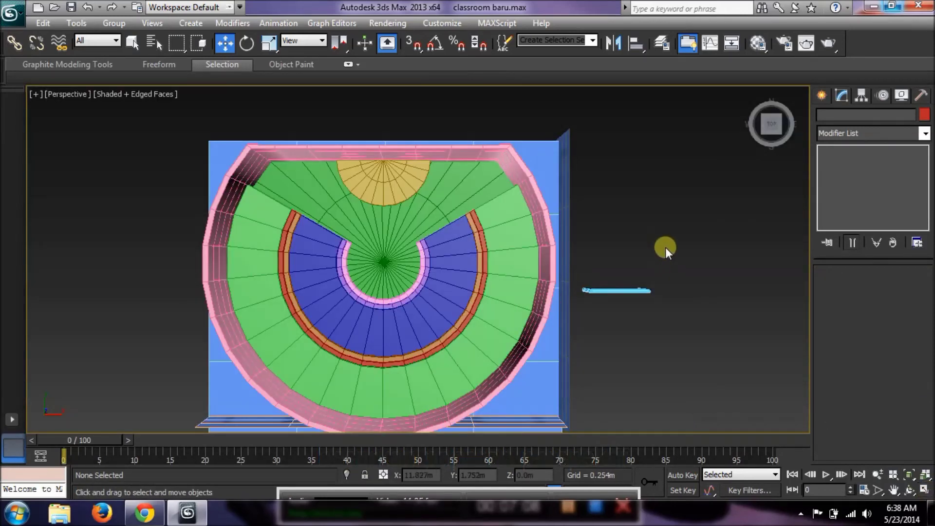
{"action": "middle_click_drag", "start_coordinate": [668, 248], "coordinate": [604, 138], "text": "alt"}
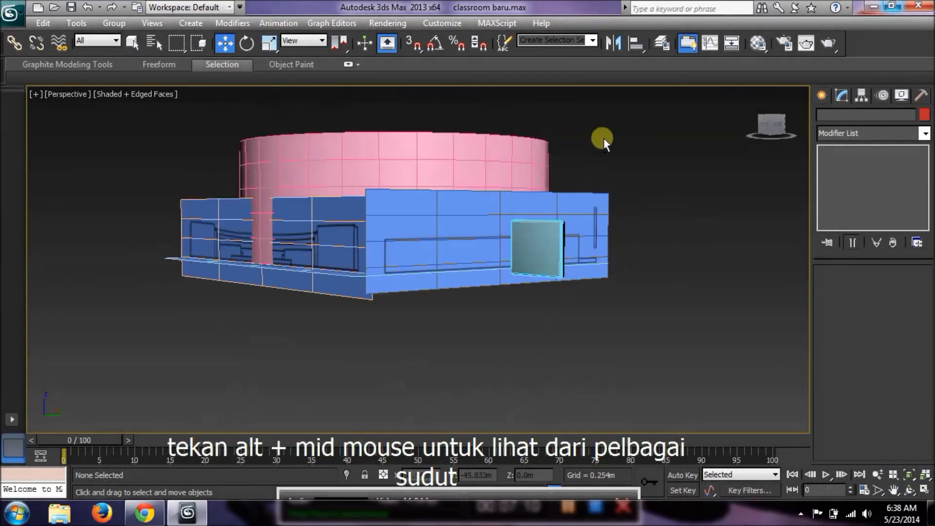
{"action": "middle_click_drag", "start_coordinate": [665, 232], "coordinate": [615, 235], "text": "alt"}
{"action": "scroll", "coordinate": [497, 245], "scroll_direction": "up", "scroll_amount": 5}
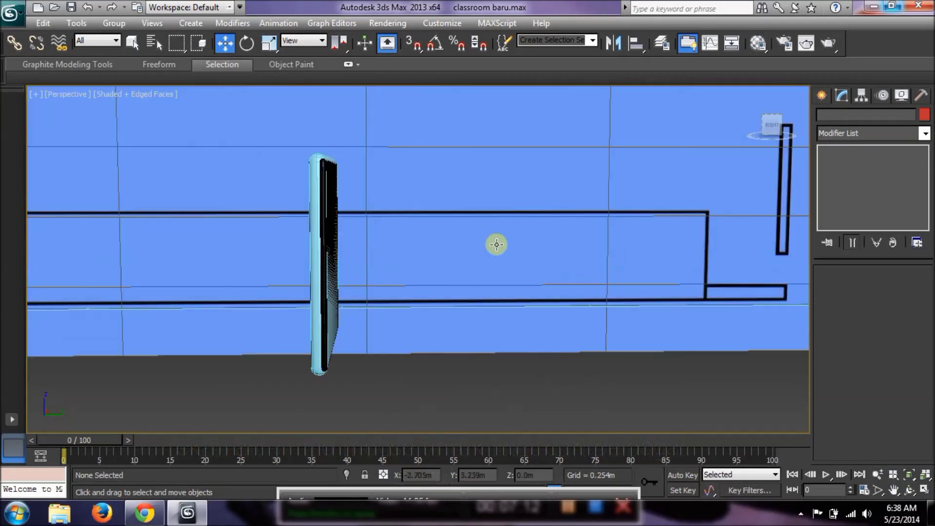
{"action": "middle_click_drag", "start_coordinate": [497, 245], "coordinate": [584, 232]}
{"action": "left_click", "coordinate": [514, 247]}
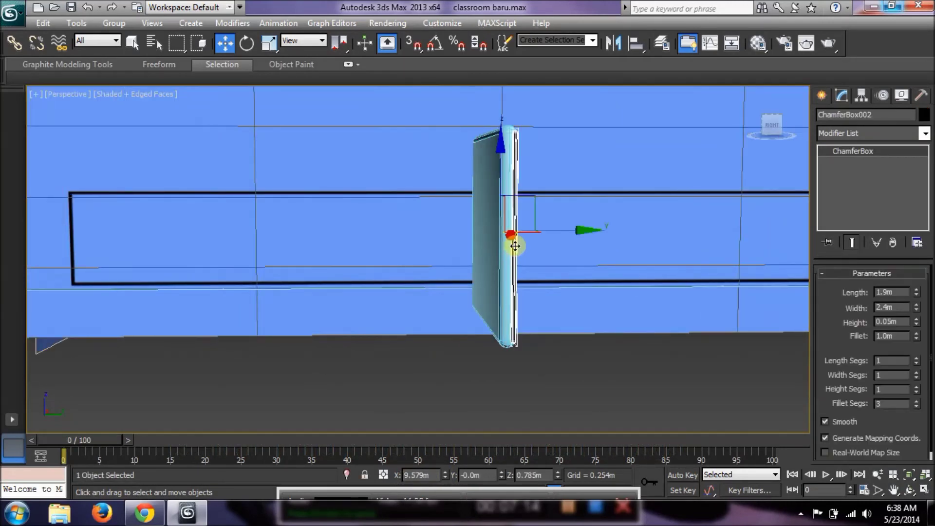
{"action": "mouse_move", "coordinate": [549, 229]}
{"action": "left_mouse_down"}
{"action": "mouse_move", "coordinate": [523, 230]}
{"action": "mouse_move", "coordinate": [544, 239]}
{"action": "left_mouse_up"}
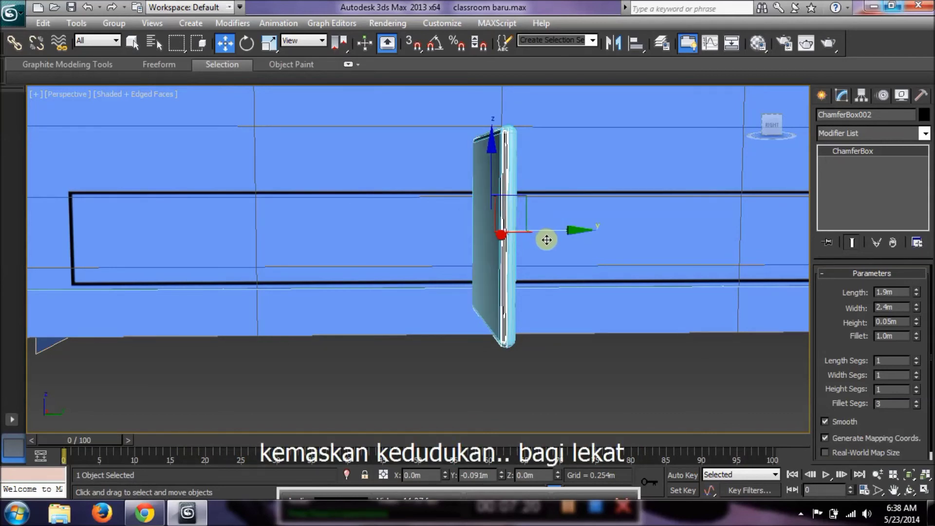
Shift the black box about -0.063 m along X to centre it within the light-blue frame, and inspect the panel's alignment
{"action": "middle_click_drag", "start_coordinate": [549, 244], "coordinate": [710, 238], "text": "alt"}
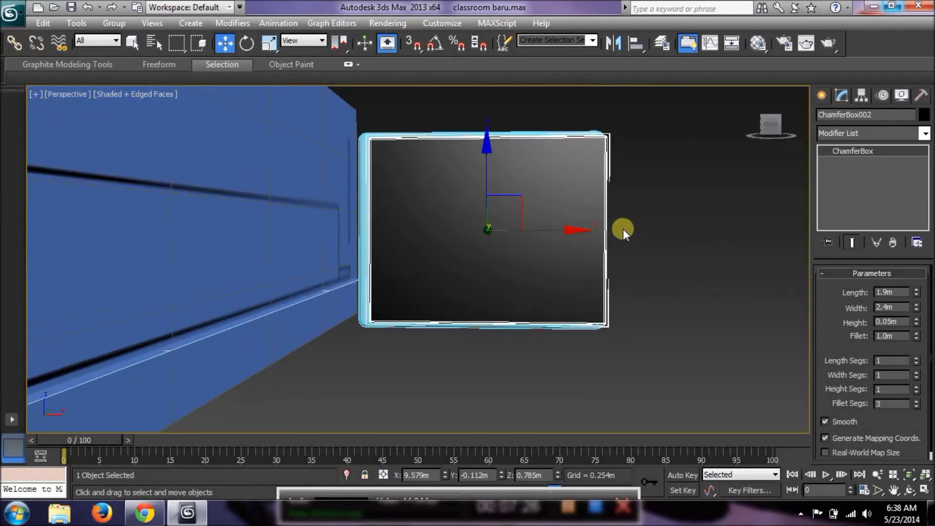
{"action": "left_click_drag", "start_coordinate": [570, 230], "coordinate": [564, 232]}
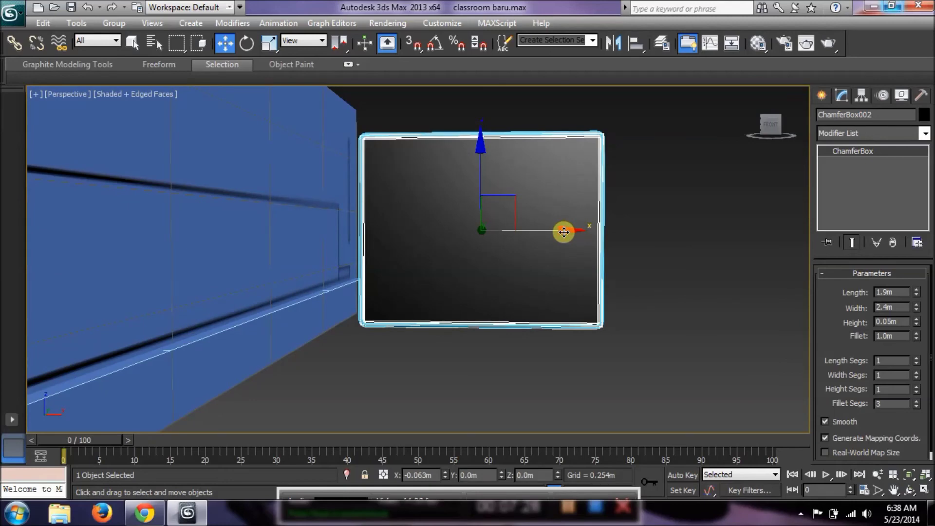
{"action": "middle_click_drag", "start_coordinate": [651, 238], "coordinate": [538, 241], "text": "alt"}
{"action": "middle_click_drag", "start_coordinate": [627, 295], "coordinate": [770, 290], "text": "alt"}
Select both chamfer boxes and move them along X into the classroom, in line with the semicircular stage
{"action": "left_click", "coordinate": [464, 244], "text": "ctrl"}
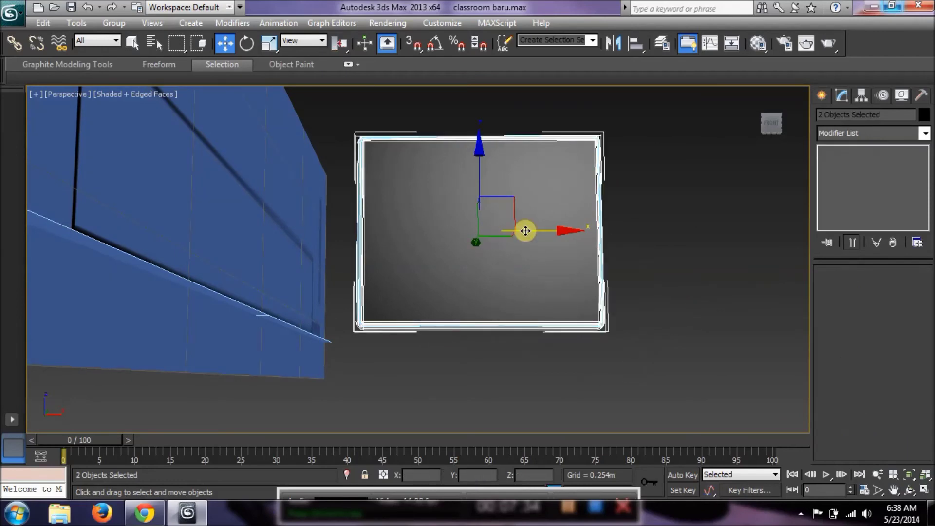
{"action": "left_click_drag", "start_coordinate": [553, 231], "coordinate": [111, 195]}
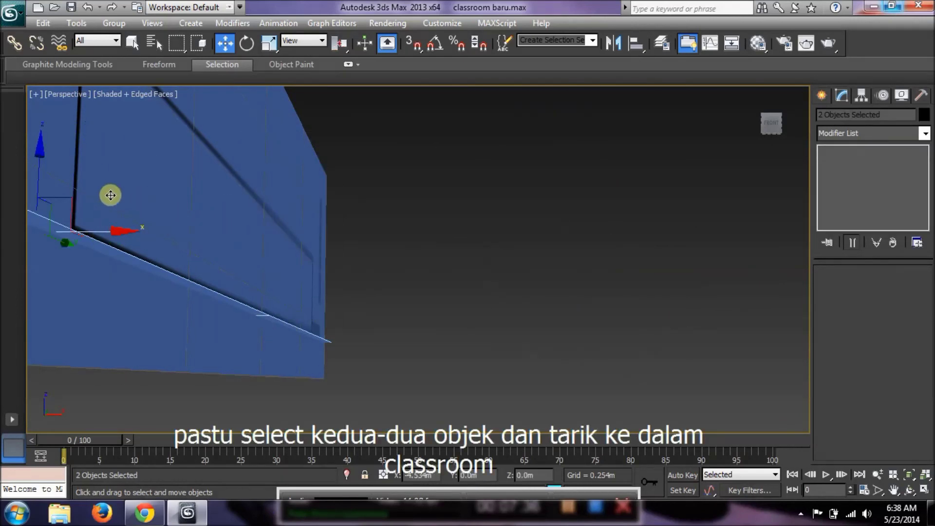
{"action": "scroll", "coordinate": [550, 271], "scroll_direction": "up", "scroll_amount": 3}
{"action": "scroll", "coordinate": [376, 203], "scroll_direction": "up", "scroll_amount": 3}
{"action": "middle_click_drag", "start_coordinate": [376, 202], "coordinate": [550, 292]}
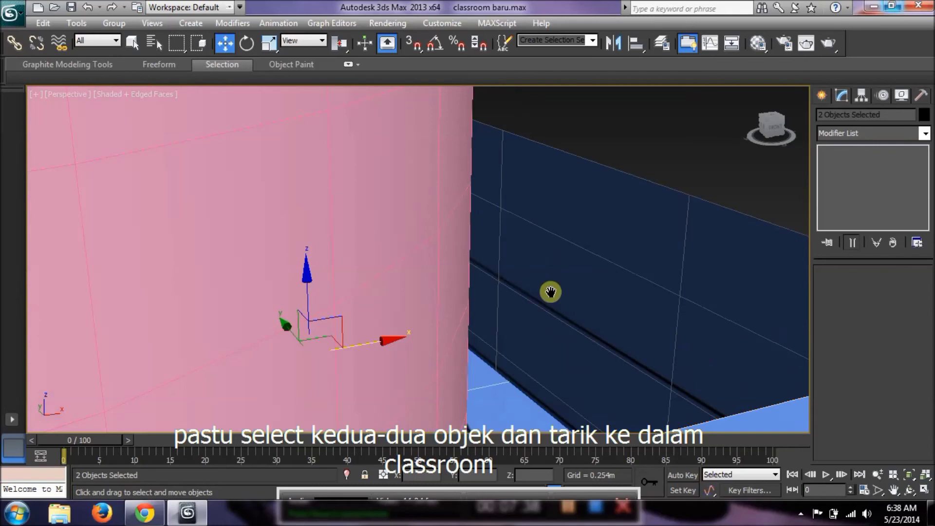
{"action": "scroll", "coordinate": [466, 280], "scroll_direction": "down", "scroll_amount": 10}
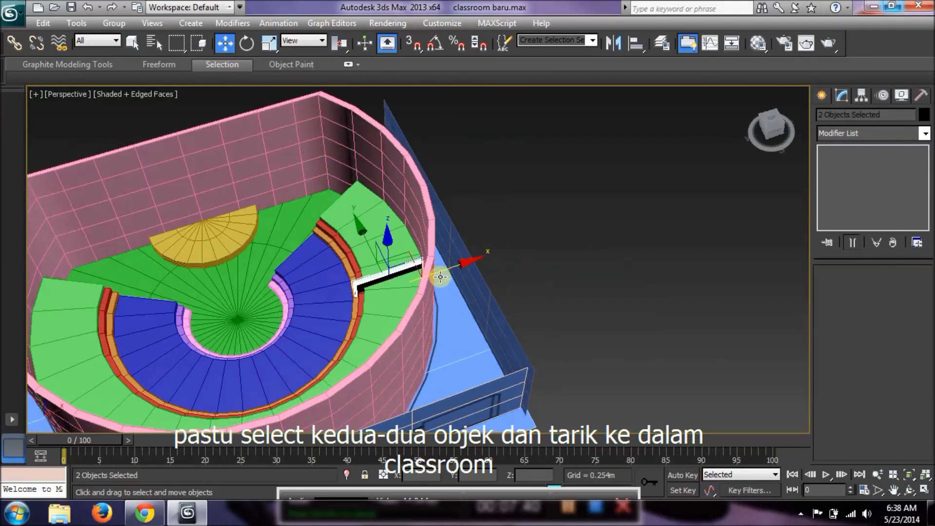
{"action": "left_click_drag", "start_coordinate": [461, 267], "coordinate": [321, 288]}
{"action": "middle_click_drag", "start_coordinate": [350, 250], "coordinate": [324, 280], "text": "alt"}
{"action": "left_click_drag", "start_coordinate": [320, 334], "coordinate": [297, 344]}
Move both boxes along Y to the flat wall behind the stage and fine-tune them against its inner face
{"action": "left_click_drag", "start_coordinate": [207, 273], "coordinate": [221, 89]}
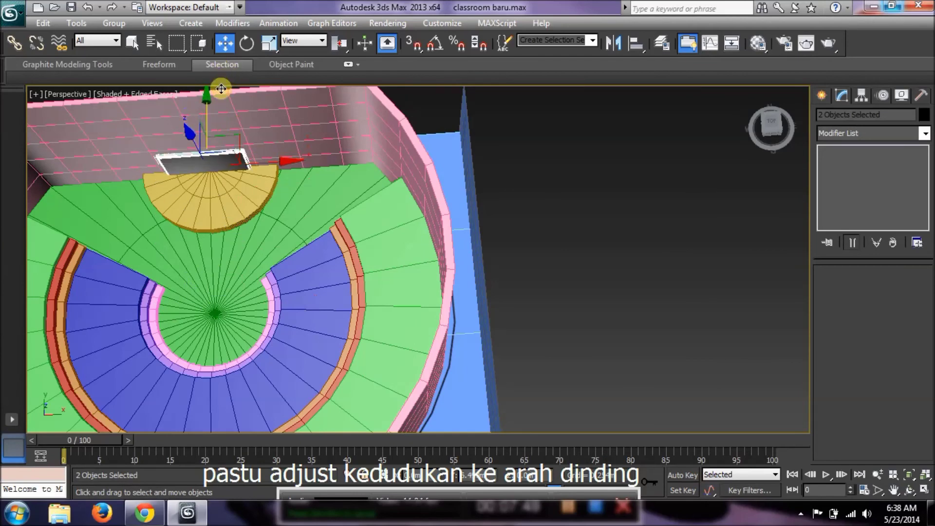
{"action": "middle_click_drag", "start_coordinate": [221, 89], "coordinate": [437, 163], "text": "alt"}
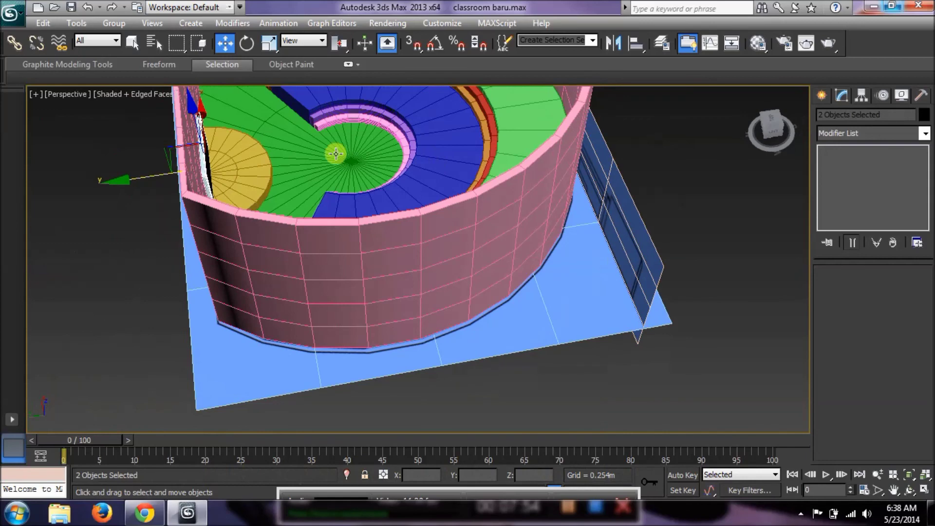
{"action": "scroll", "coordinate": [336, 154], "scroll_direction": "up", "scroll_amount": 10}
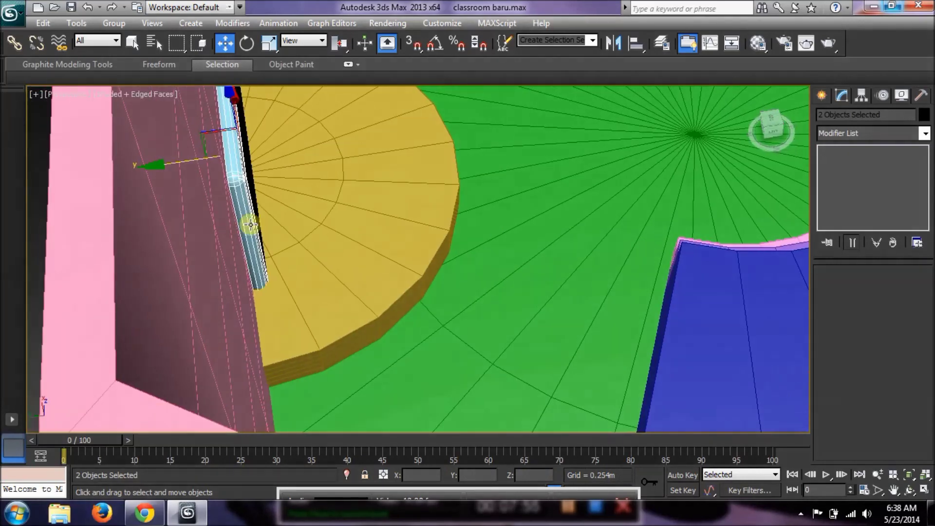
{"action": "scroll", "coordinate": [333, 172], "scroll_direction": "down", "scroll_amount": 1}
{"action": "scroll", "coordinate": [336, 146], "scroll_direction": "up", "scroll_amount": 3}
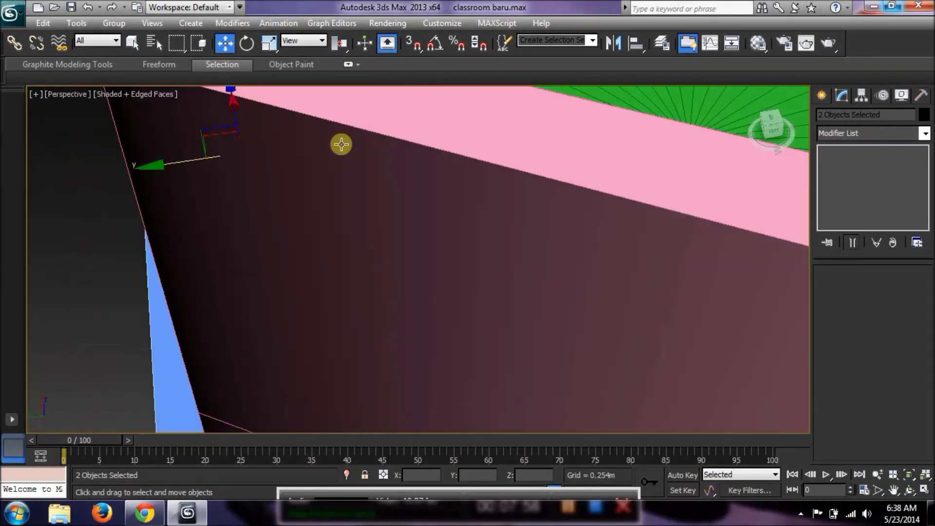
{"action": "scroll", "coordinate": [340, 142], "scroll_direction": "down", "scroll_amount": 3}
{"action": "middle_click_drag", "start_coordinate": [341, 142], "coordinate": [434, 157], "text": "alt"}
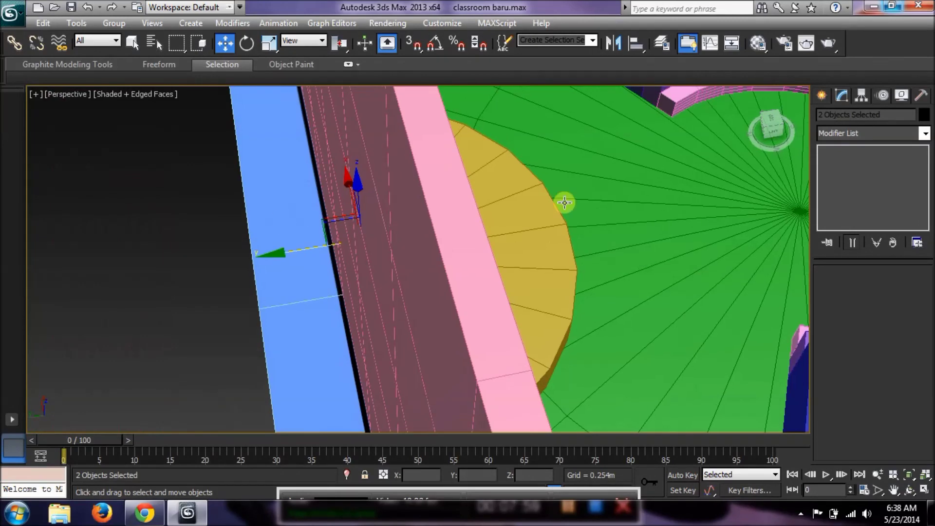
{"action": "middle_click_drag", "start_coordinate": [564, 203], "coordinate": [499, 203], "text": "alt"}
{"action": "left_click_drag", "start_coordinate": [143, 247], "coordinate": [145, 251]}
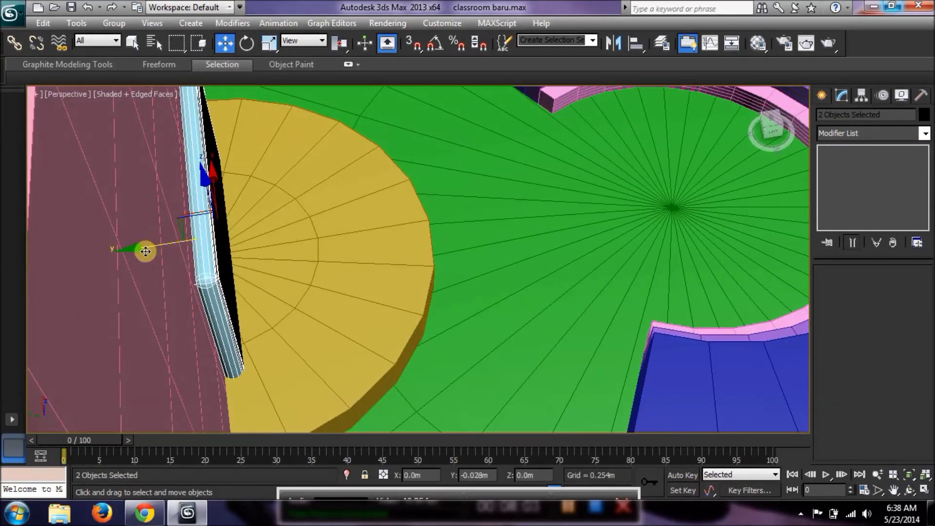
Raise both boxes along Z so that the panel hangs on the wall above the stage
{"action": "middle_click_drag", "start_coordinate": [430, 229], "coordinate": [306, 203], "text": "alt"}
{"action": "middle_click_drag", "start_coordinate": [366, 197], "coordinate": [341, 88], "text": "alt"}
{"action": "middle_click_drag", "start_coordinate": [533, 160], "coordinate": [534, 234], "text": "alt"}
{"action": "left_click_drag", "start_coordinate": [342, 239], "coordinate": [331, 125]}
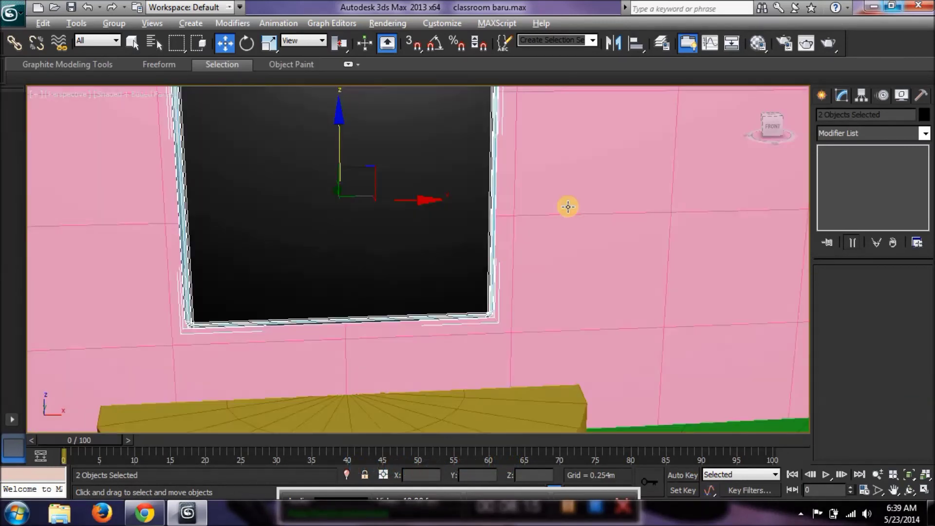
{"action": "middle_click_drag", "start_coordinate": [565, 207], "coordinate": [598, 258], "text": "alt"}
{"action": "scroll", "coordinate": [588, 214], "scroll_direction": "down", "scroll_amount": 5}
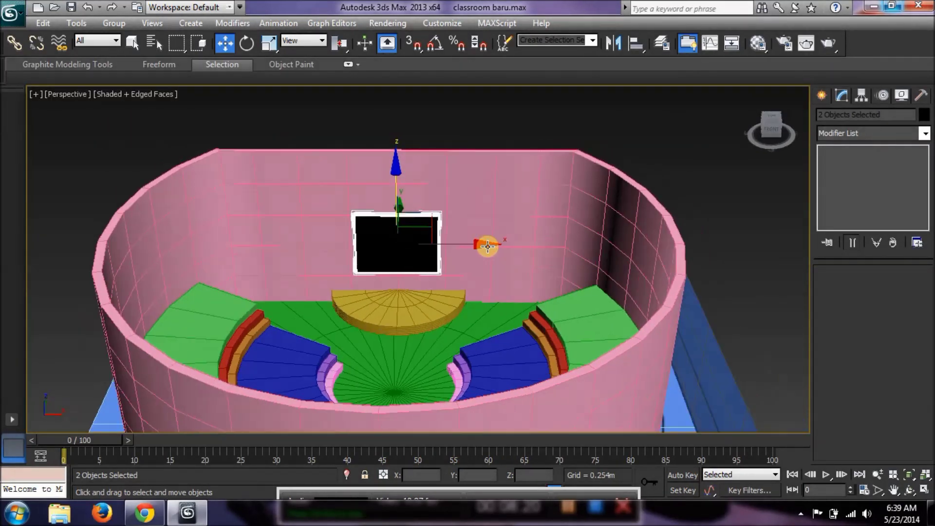
In the top view, nudge both boxes slightly along positive X to centre the panel behind the stage
{"action": "key", "text": "t"}
{"action": "scroll", "coordinate": [431, 172], "scroll_direction": "up", "scroll_amount": 5}
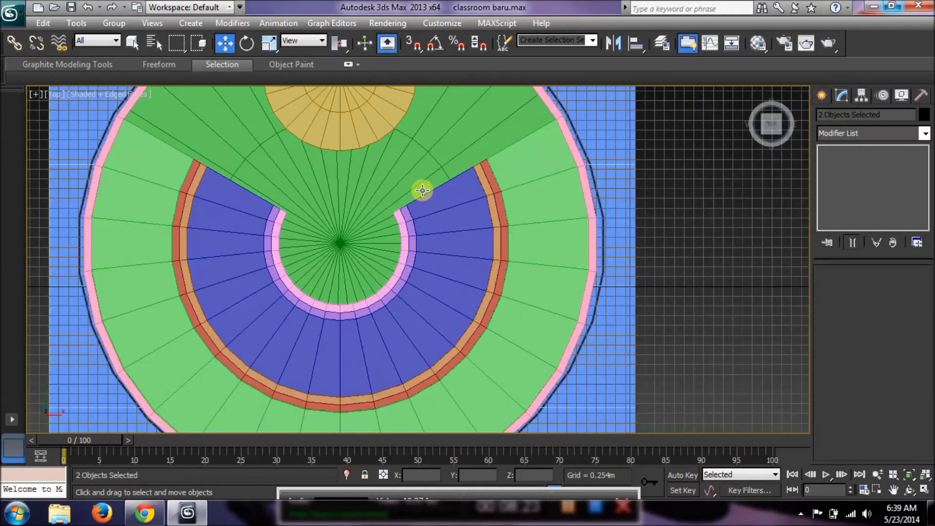
{"action": "middle_click_drag", "start_coordinate": [422, 190], "coordinate": [465, 222]}
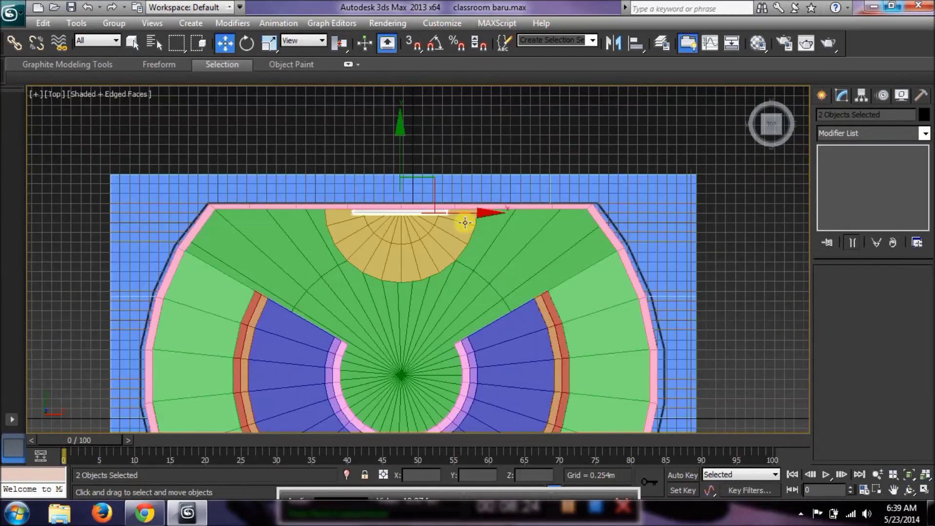
{"action": "left_click_drag", "start_coordinate": [443, 214], "coordinate": [453, 214]}
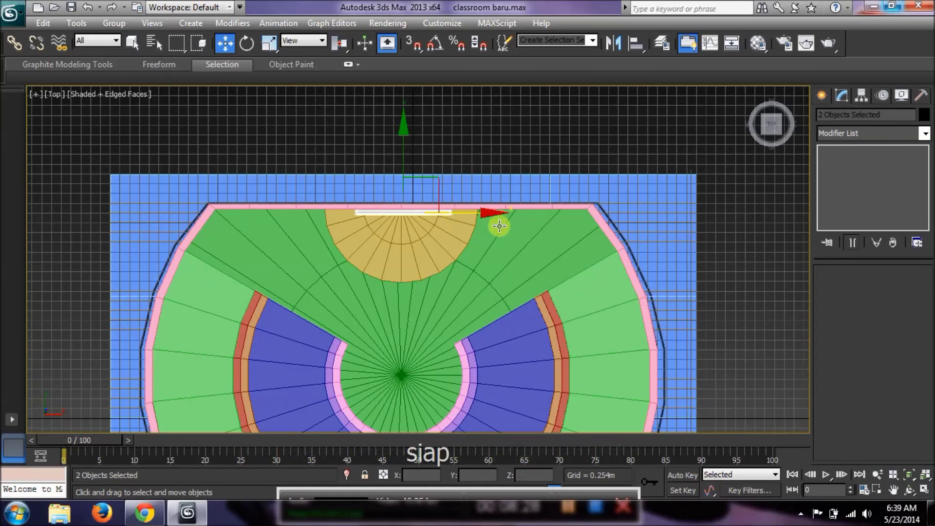